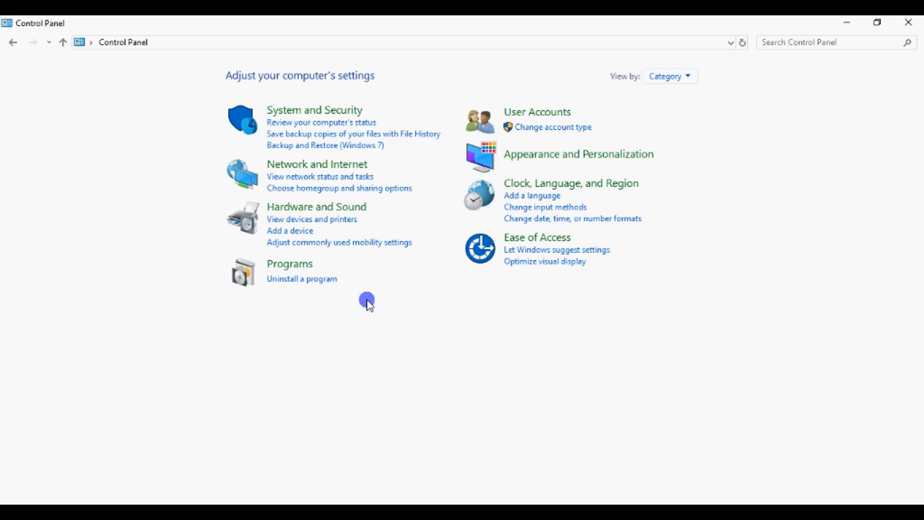
Step: Make Balanced the active power plan under System and Security > Power Options, then return to Control Panel home
{"action": "left_click", "coordinate": [328, 114]}
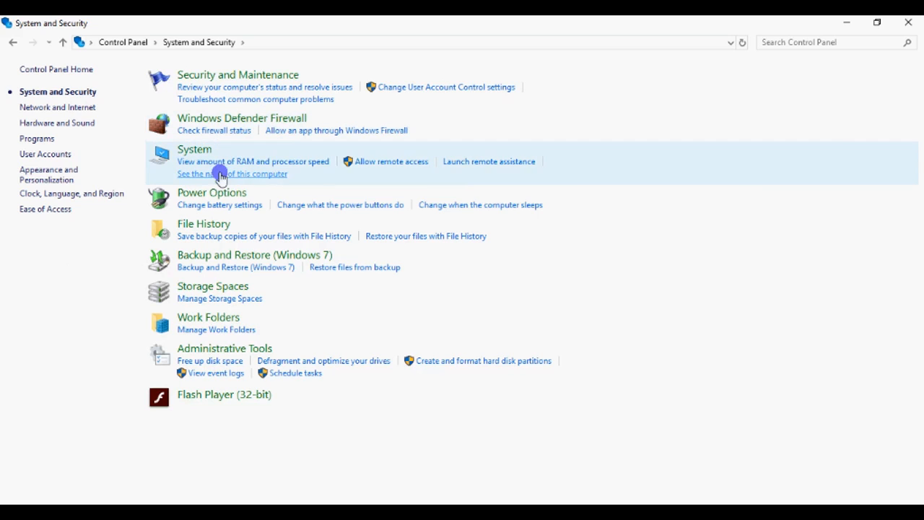
{"action": "left_click", "coordinate": [214, 193]}
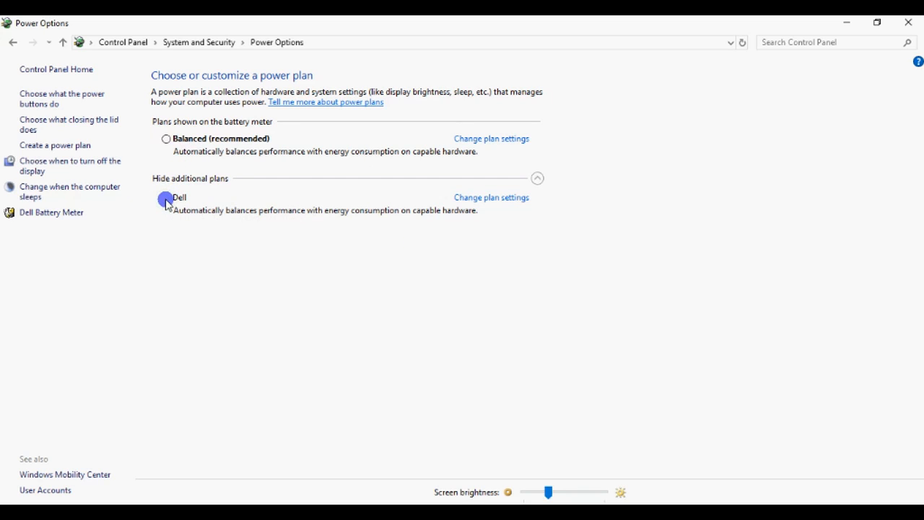
{"action": "left_click", "coordinate": [167, 139]}
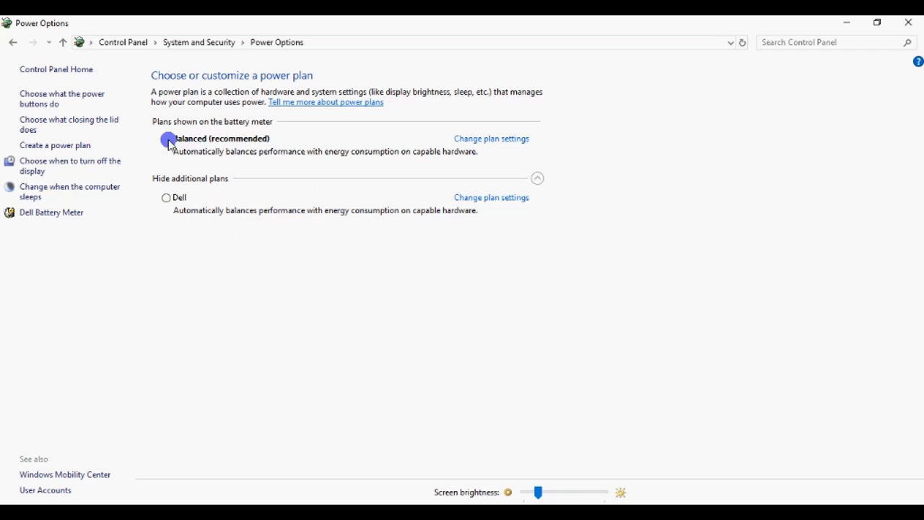
{"action": "left_click", "coordinate": [129, 42]}
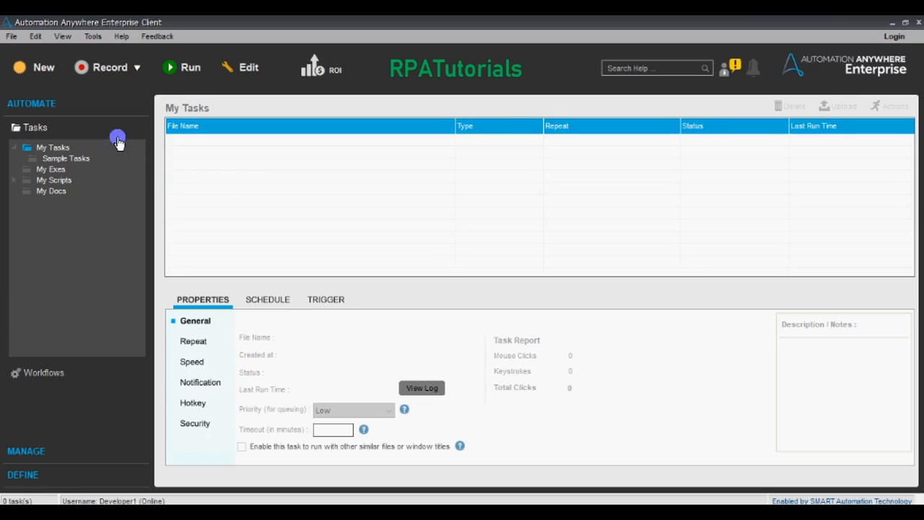
Step: Start a new task with the Smart Recorder, targeting the Control Panel window
{"action": "left_click", "coordinate": [39, 69]}
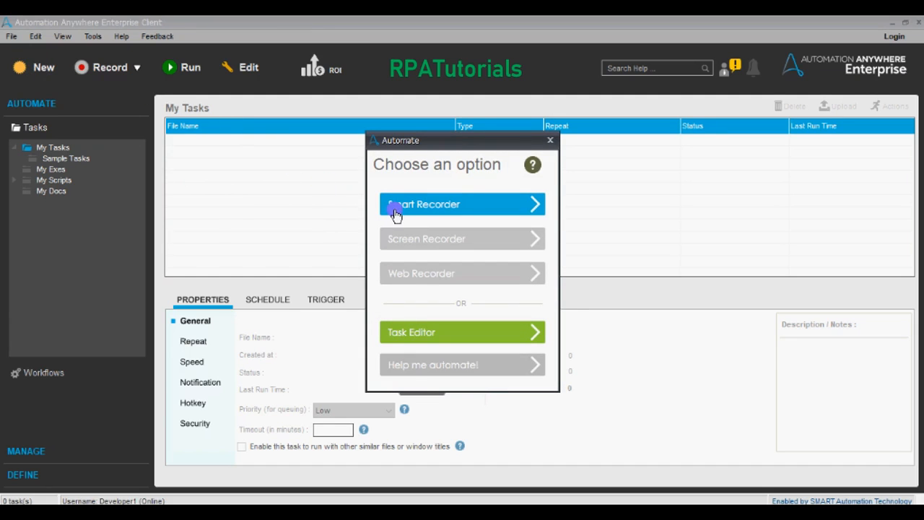
{"action": "left_click", "coordinate": [550, 140]}
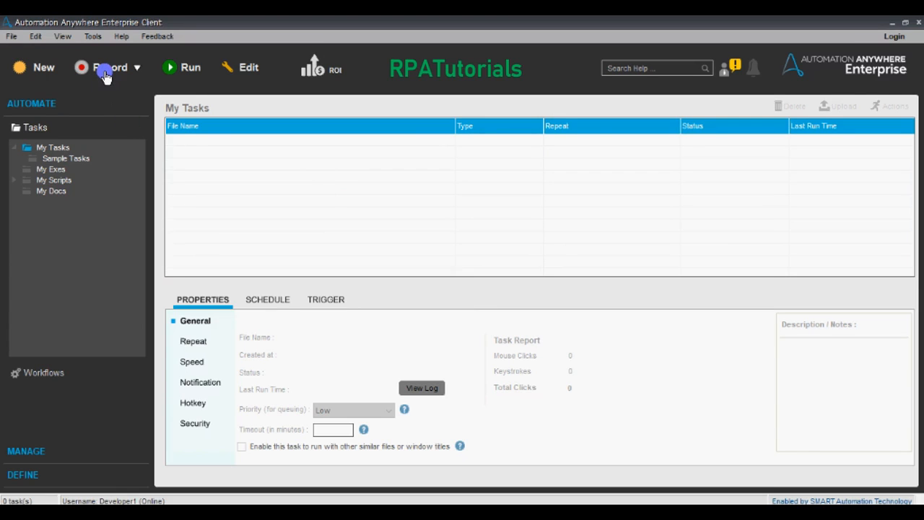
{"action": "left_click", "coordinate": [137, 70]}
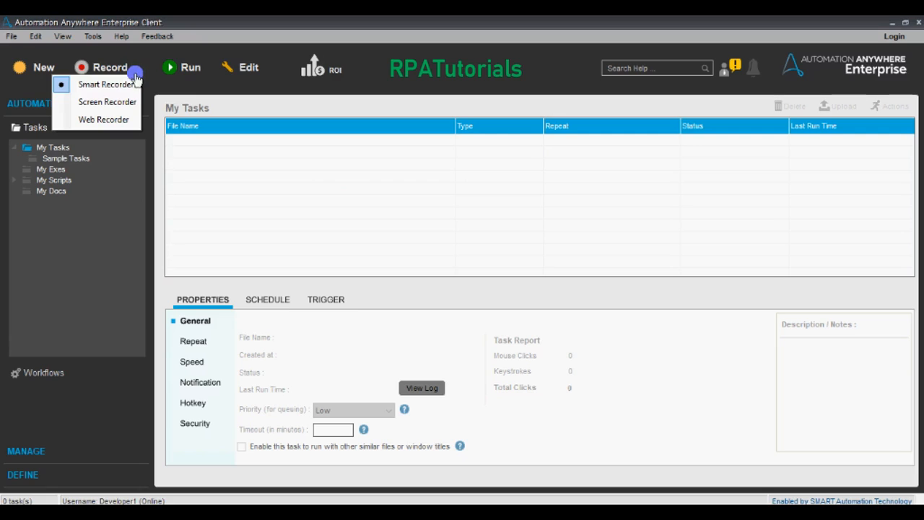
{"action": "left_click", "coordinate": [109, 86]}
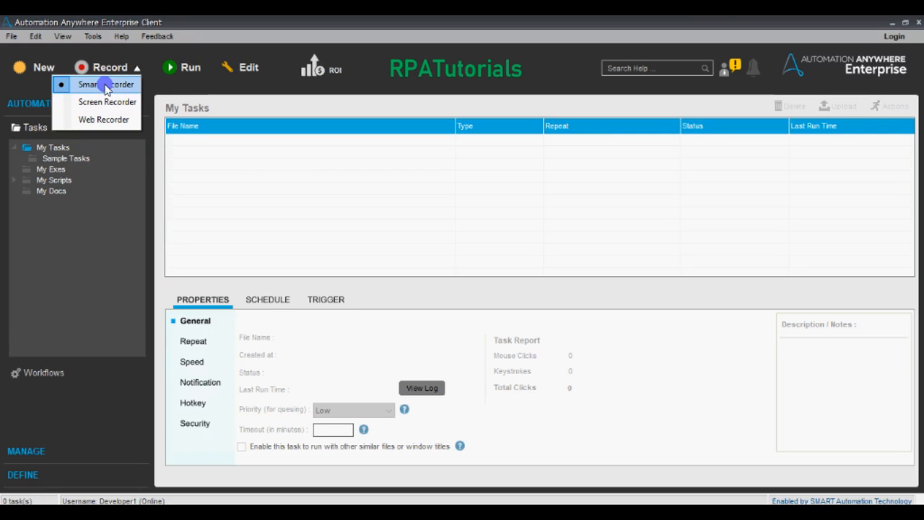
{"action": "left_click", "coordinate": [106, 85]}
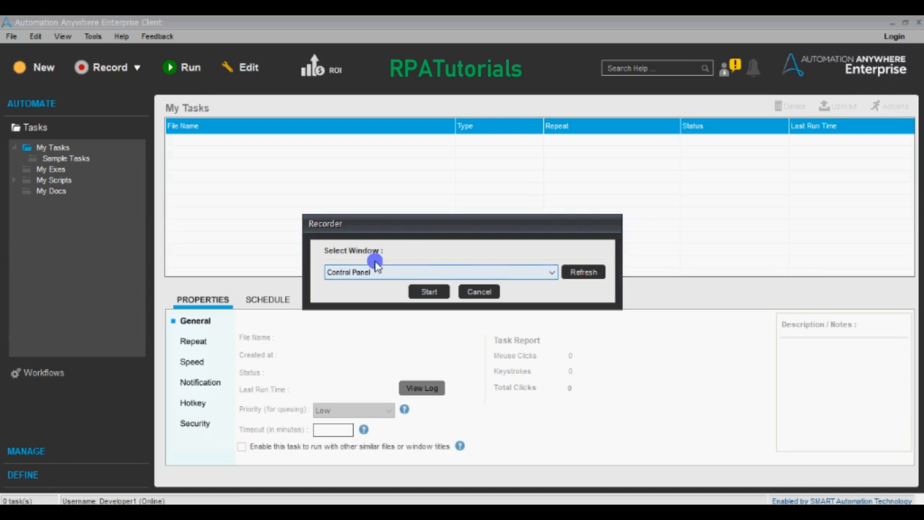
Step: Record going through System and Security > Power Options to select the Dell plan, then stop recording
{"action": "left_click", "coordinate": [428, 296]}
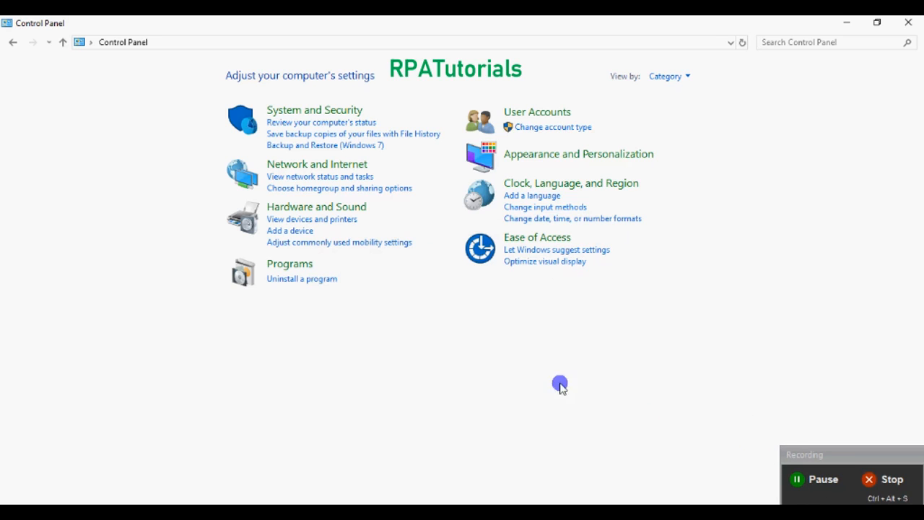
{"action": "left_click", "coordinate": [313, 112]}
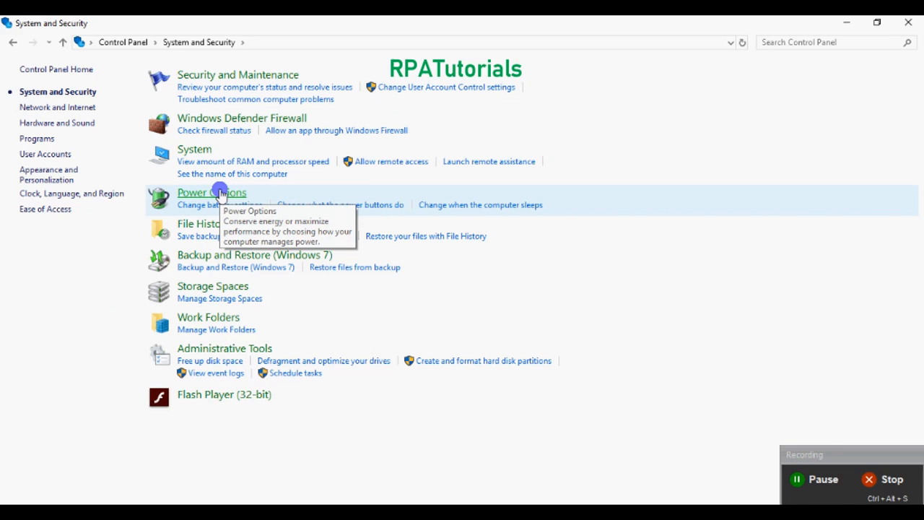
{"action": "left_click", "coordinate": [220, 192]}
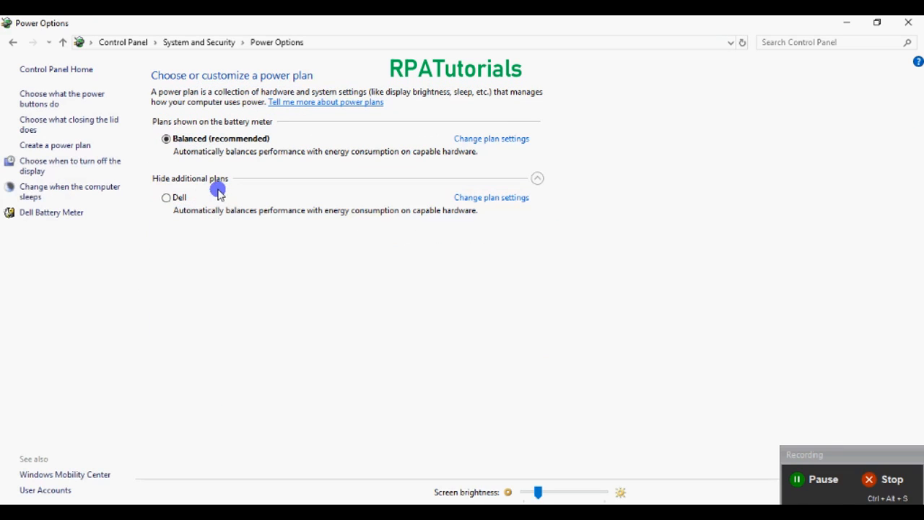
{"action": "left_click", "coordinate": [166, 198]}
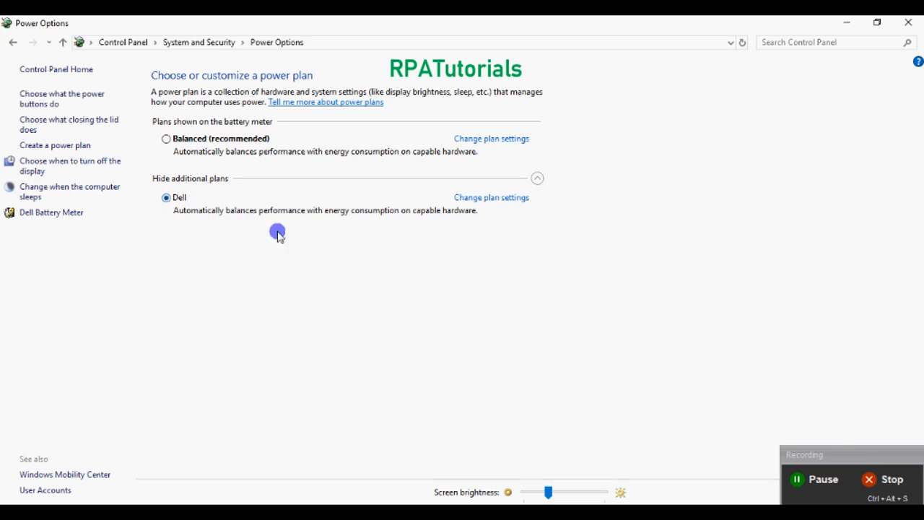
{"action": "left_click", "coordinate": [888, 482]}
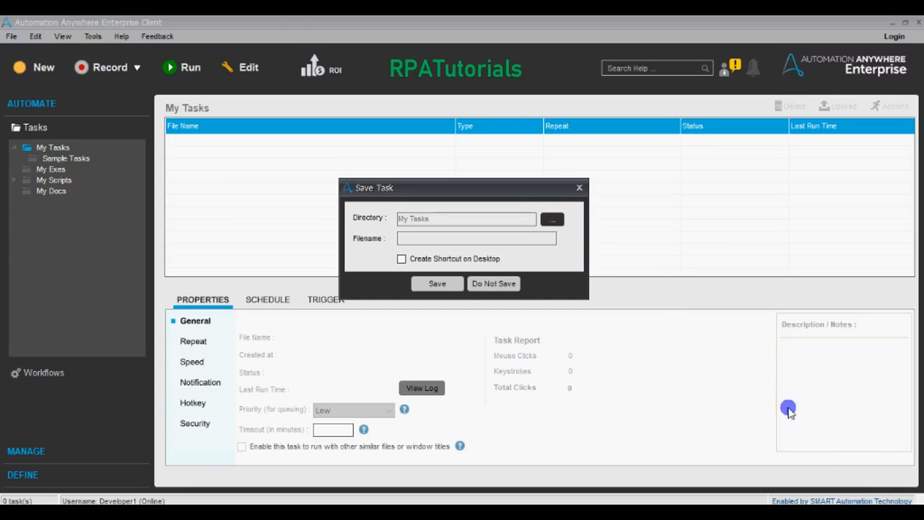
Step: Save the recording as task 'Smart Recorder Demo' and close the Task Editor back to My Tasks
{"action": "type", "text": "Smart Recorder Demo"}
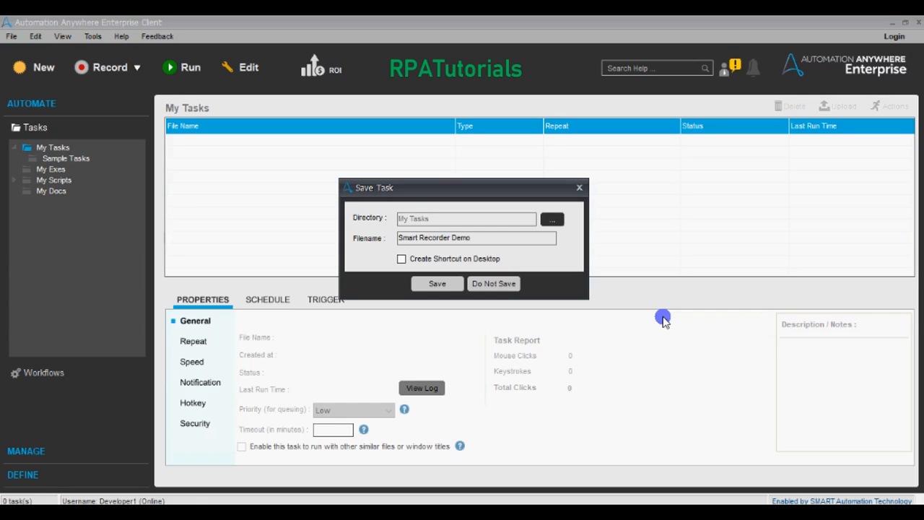
{"action": "left_click", "coordinate": [439, 284]}
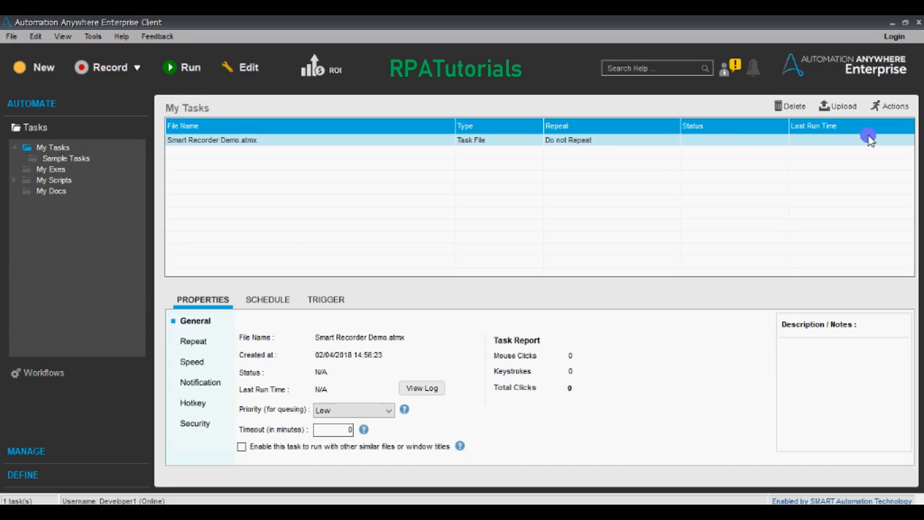
{"action": "left_click", "coordinate": [892, 111]}
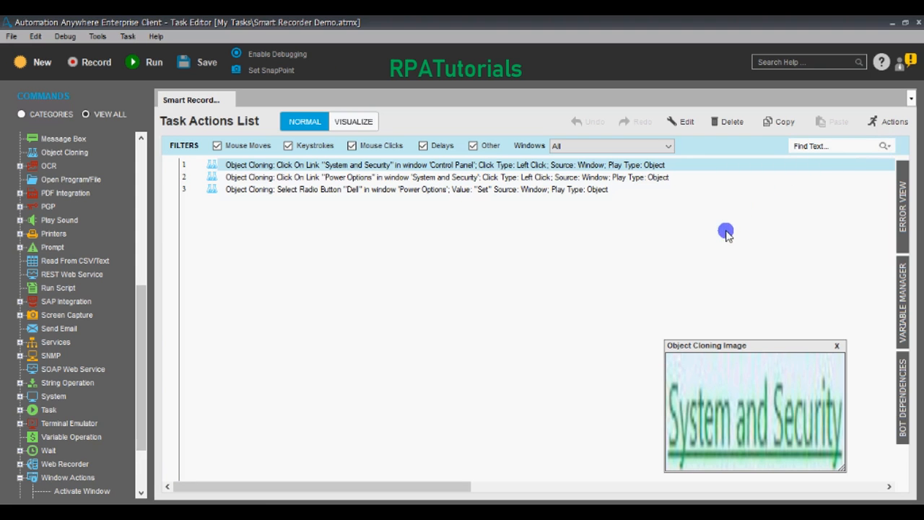
{"action": "left_click", "coordinate": [917, 22]}
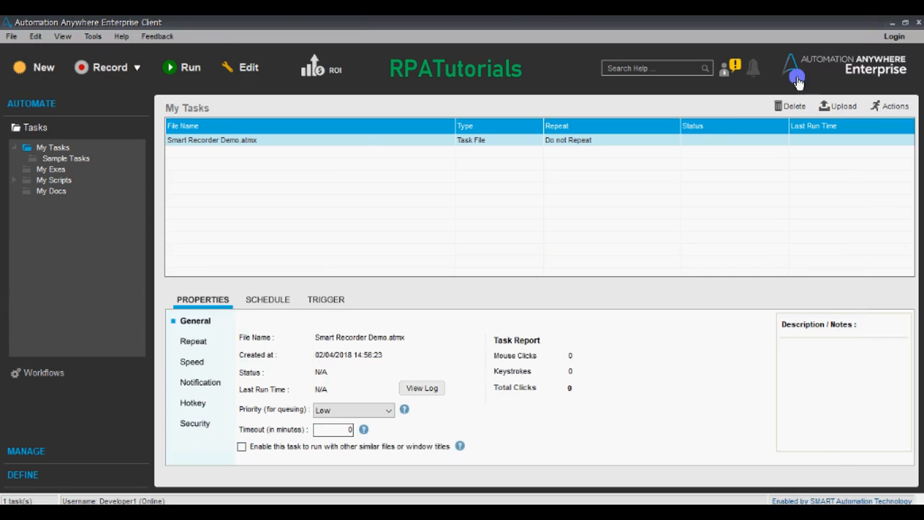
{"action": "right_click", "coordinate": [231, 142]}
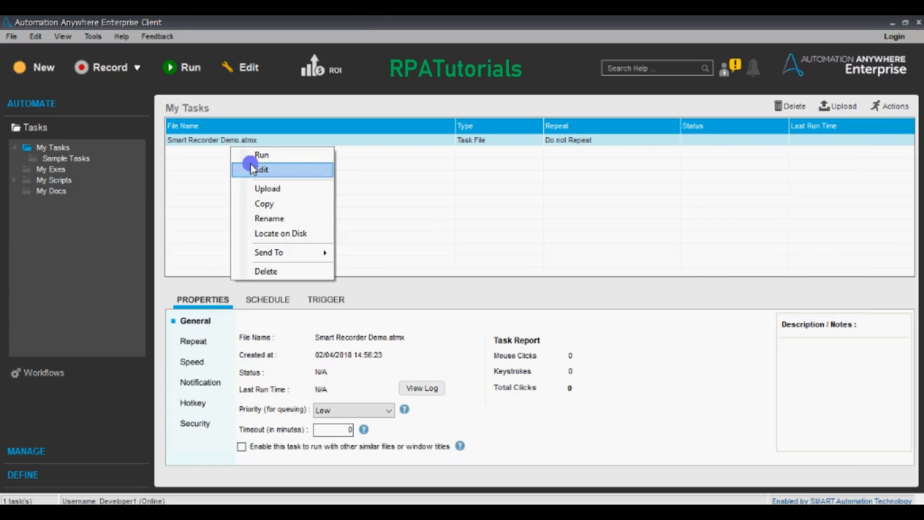
Step: Open Smart Recorder Demo.atmx in the Task Editor and bring up options for its first action
{"action": "left_click", "coordinate": [660, 511]}
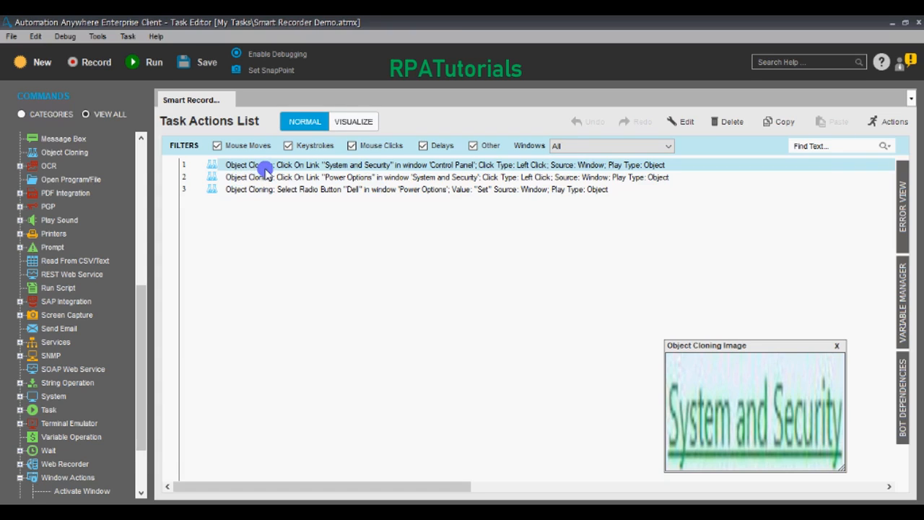
{"action": "right_click", "coordinate": [266, 169]}
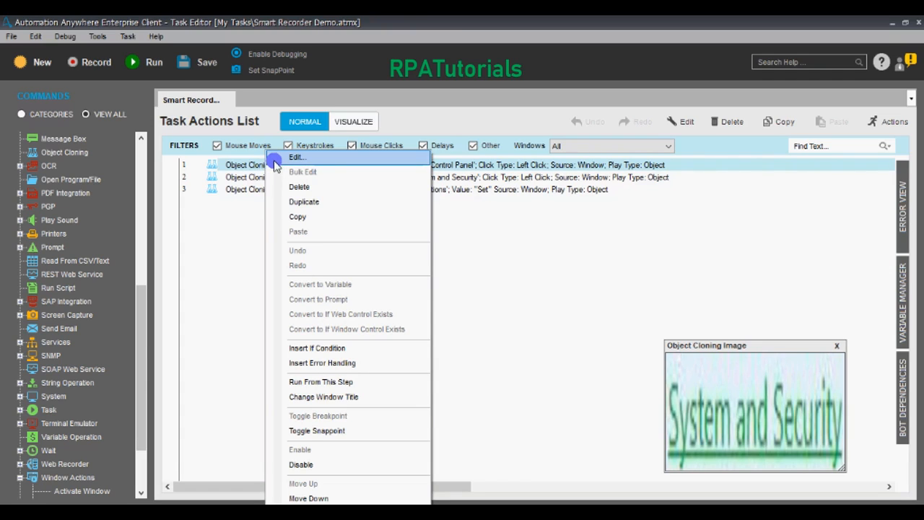
Step: Edit the first Object Cloning step, review its Coordinates and Image tabs, and expand its search criteria
{"action": "left_click", "coordinate": [275, 165]}
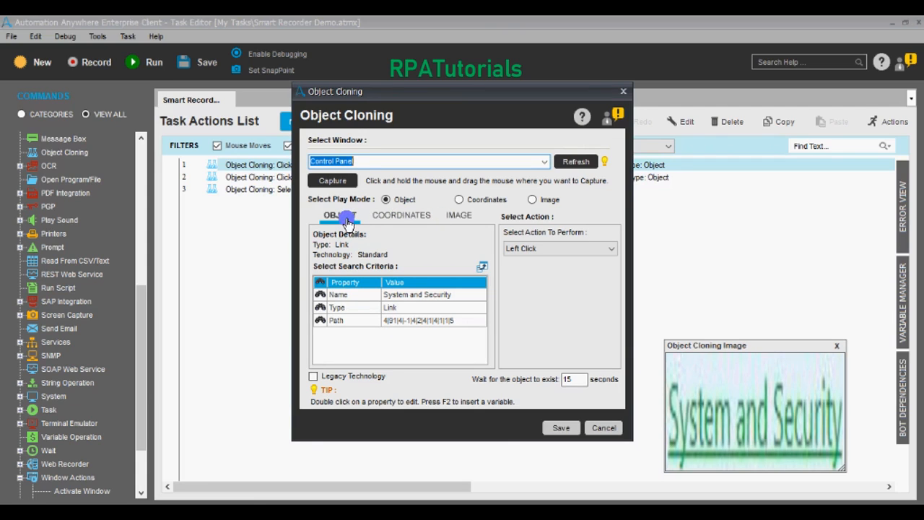
{"action": "left_click", "coordinate": [391, 220]}
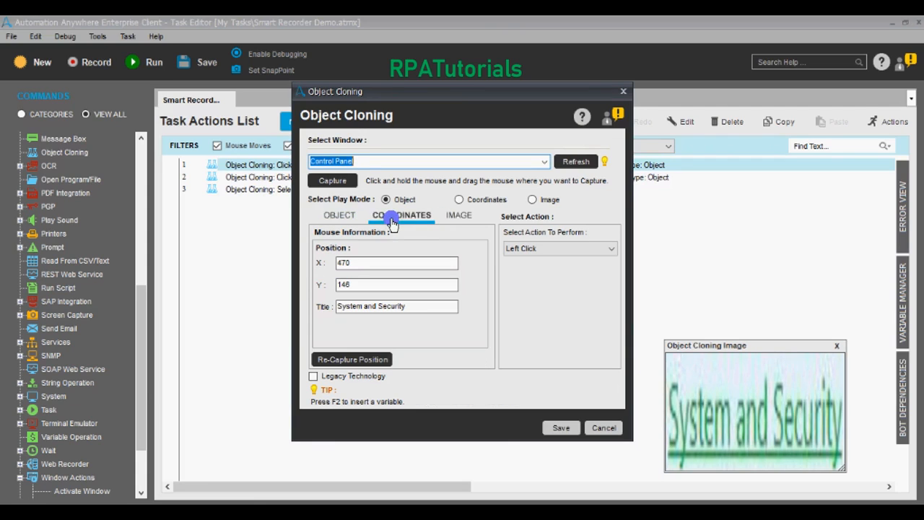
{"action": "left_click", "coordinate": [460, 216]}
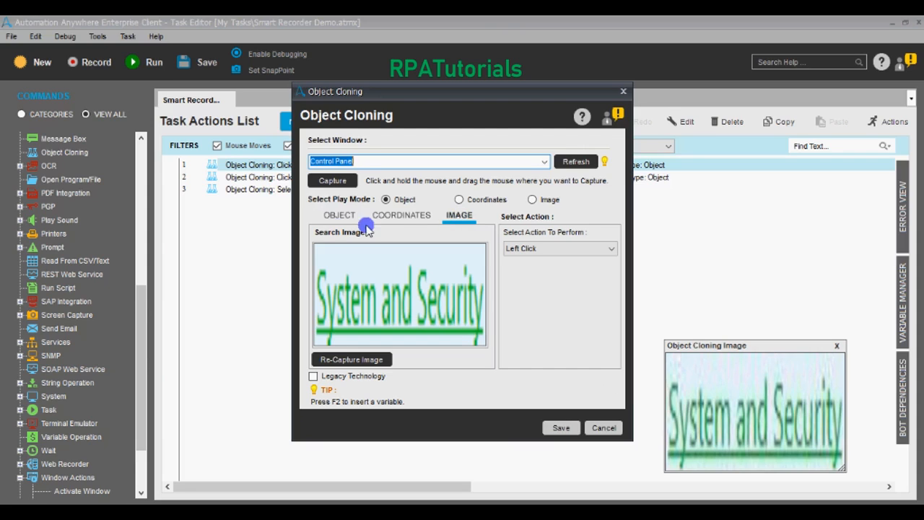
{"action": "left_click", "coordinate": [340, 216]}
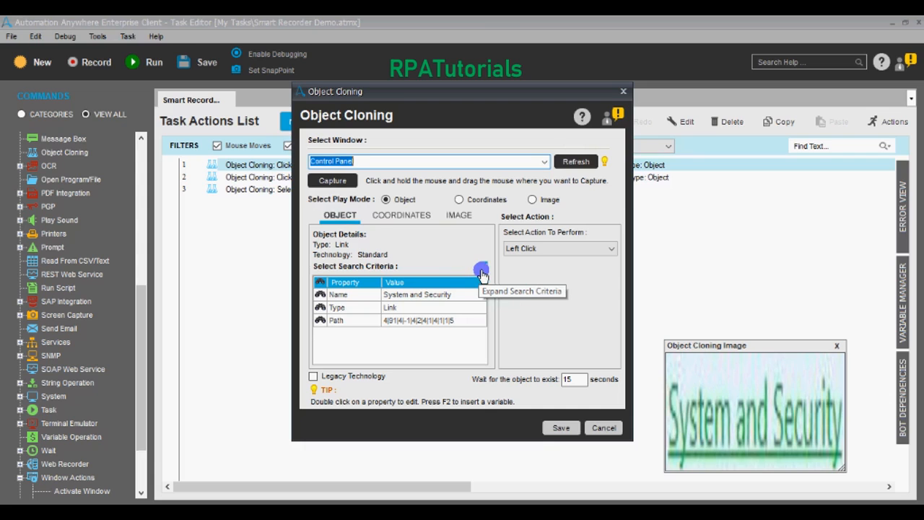
{"action": "left_click", "coordinate": [481, 274]}
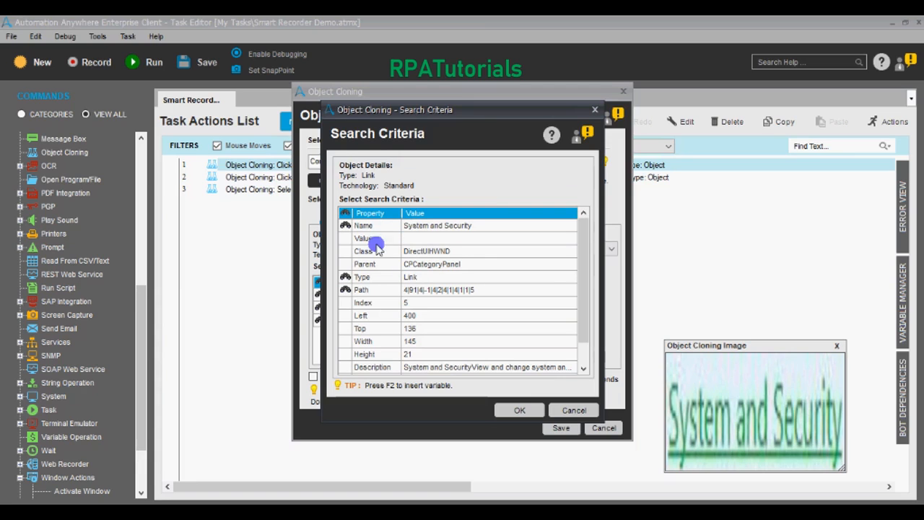
{"action": "mouse_move", "coordinate": [581, 274]}
{"action": "left_mouse_down"}
{"action": "mouse_move", "coordinate": [586, 311]}
{"action": "mouse_move", "coordinate": [584, 262]}
{"action": "left_mouse_up"}
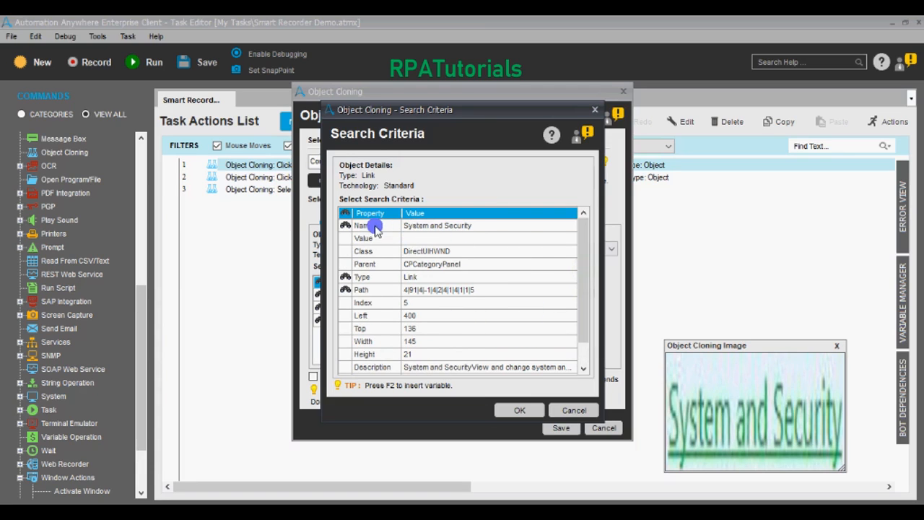
{"action": "left_click", "coordinate": [372, 228]}
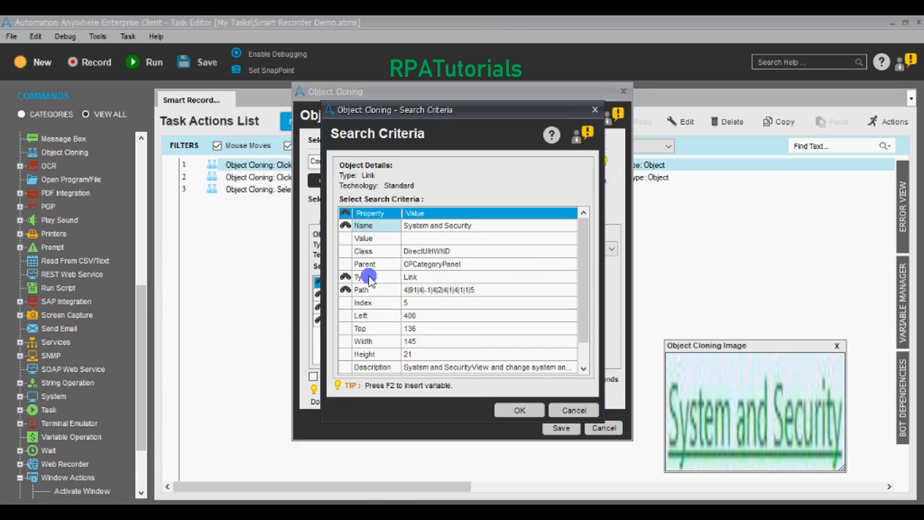
{"action": "left_click", "coordinate": [417, 278]}
{"action": "left_click", "coordinate": [374, 292]}
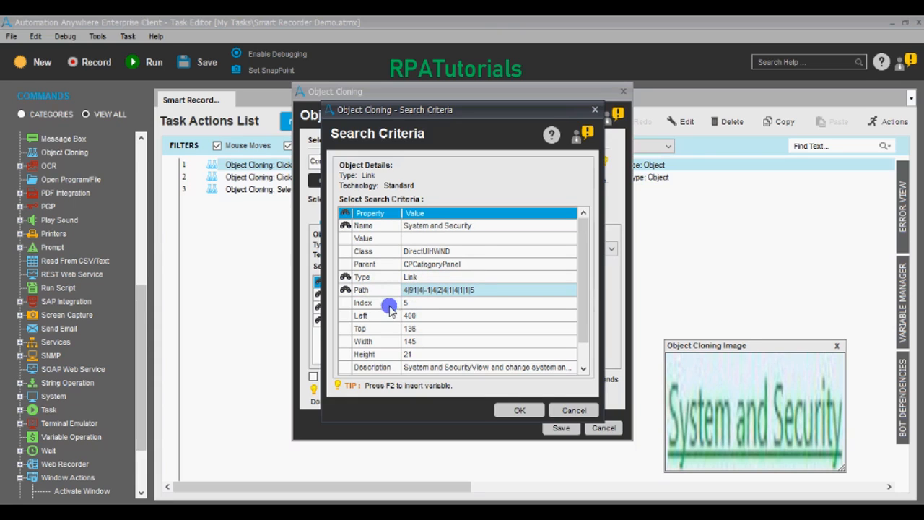
{"action": "left_click", "coordinate": [411, 316]}
{"action": "left_click", "coordinate": [411, 328]}
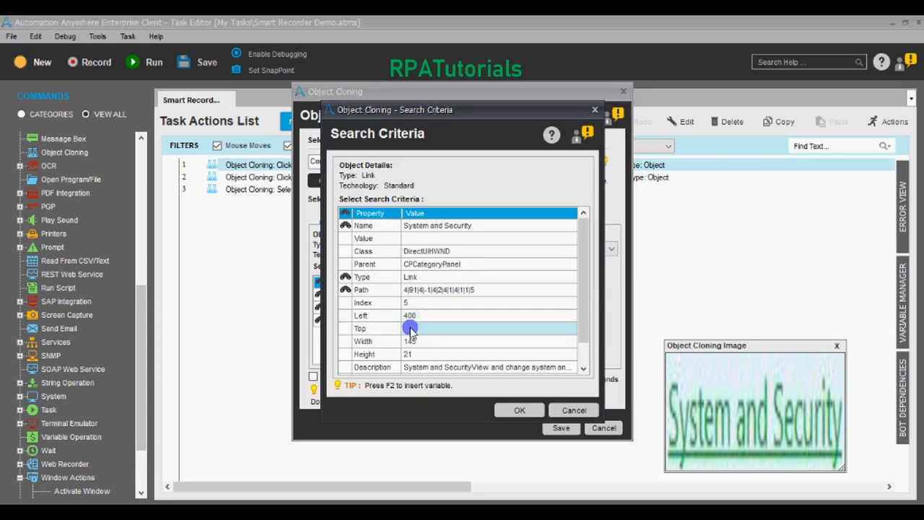
{"action": "left_click", "coordinate": [412, 341]}
{"action": "left_click", "coordinate": [412, 354]}
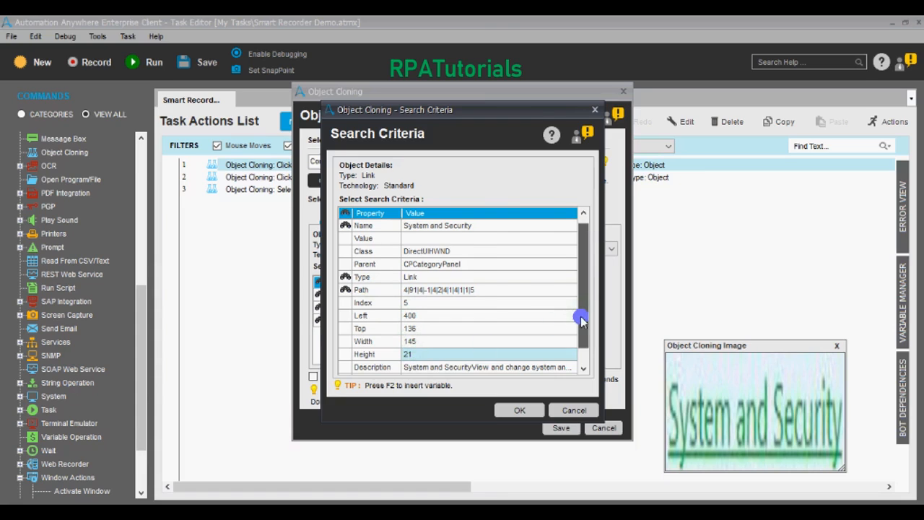
{"action": "left_click_drag", "start_coordinate": [579, 313], "coordinate": [583, 335]}
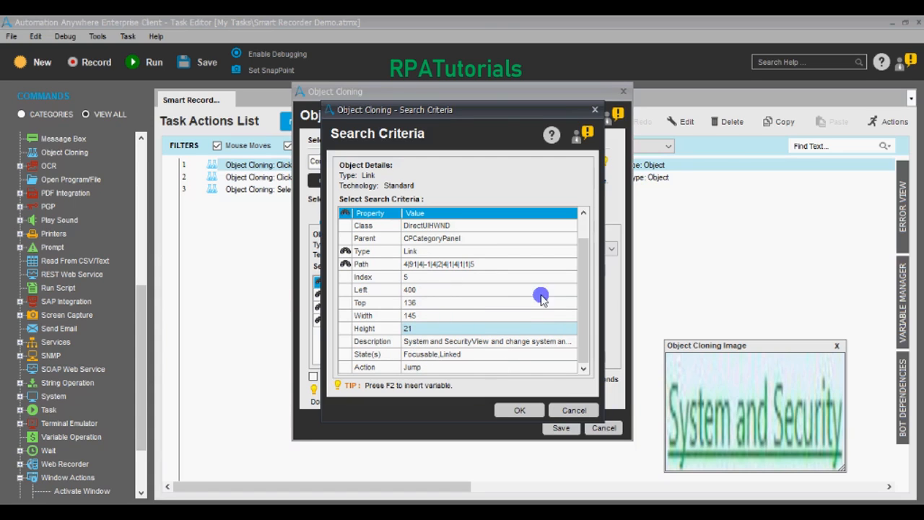
{"action": "left_click_drag", "start_coordinate": [583, 287], "coordinate": [583, 252]}
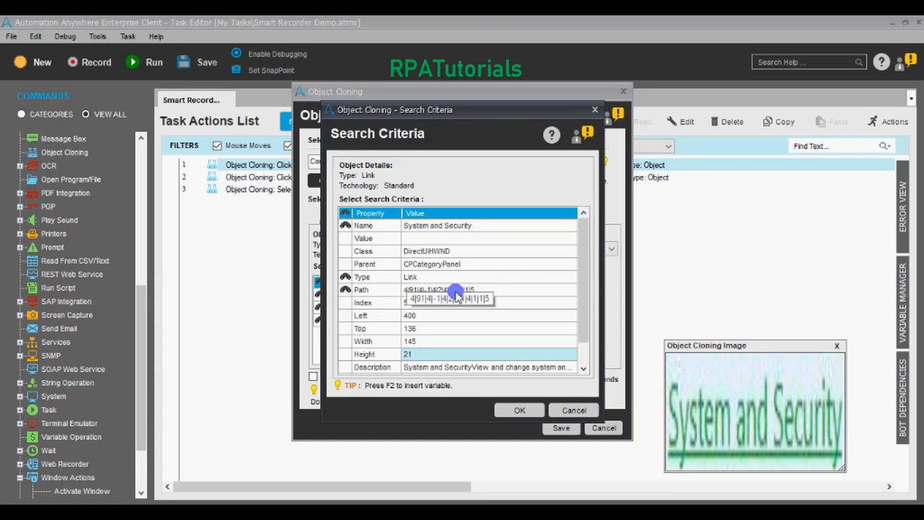
Step: Toggle Left, Top, Width and Index criteria off again, keeping Name, Type and Path, then confirm with OK
{"action": "left_click", "coordinate": [345, 316]}
{"action": "left_click", "coordinate": [345, 328]}
{"action": "left_click", "coordinate": [345, 340]}
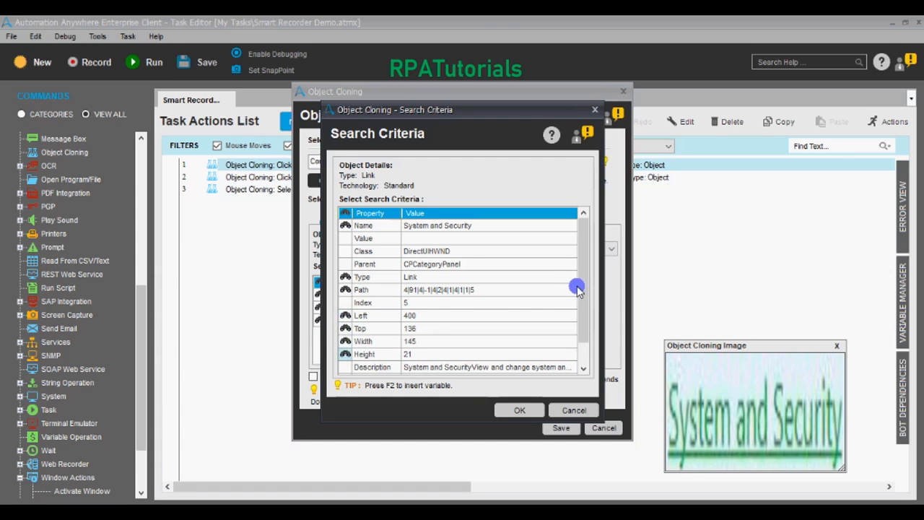
{"action": "mouse_move", "coordinate": [582, 290]}
{"action": "left_mouse_down"}
{"action": "mouse_move", "coordinate": [584, 313]}
{"action": "mouse_move", "coordinate": [583, 289]}
{"action": "left_mouse_up"}
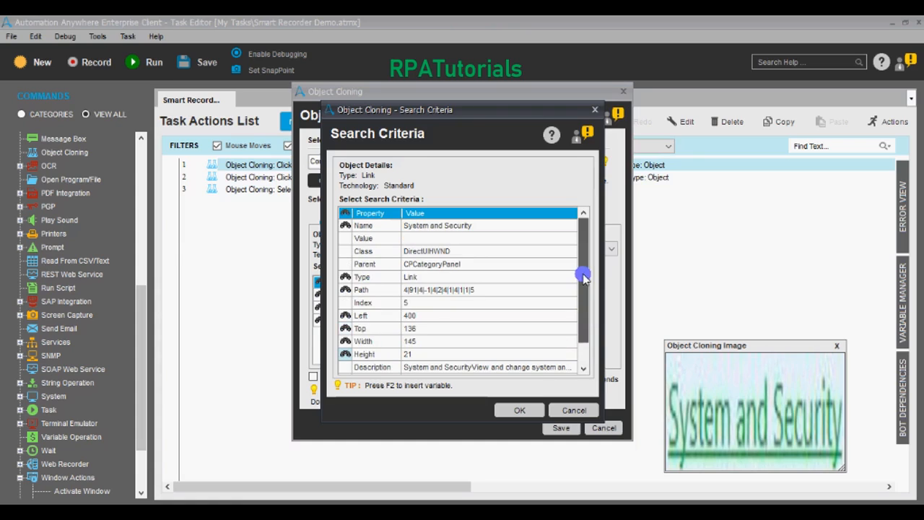
{"action": "left_click", "coordinate": [345, 305]}
{"action": "left_click", "coordinate": [346, 304]}
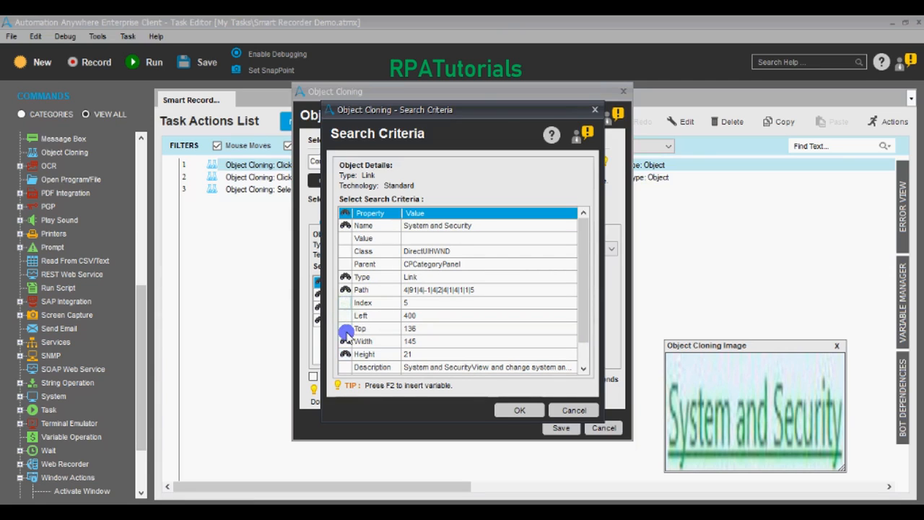
{"action": "left_click", "coordinate": [346, 332]}
{"action": "left_click", "coordinate": [343, 342]}
{"action": "left_click", "coordinate": [344, 354]}
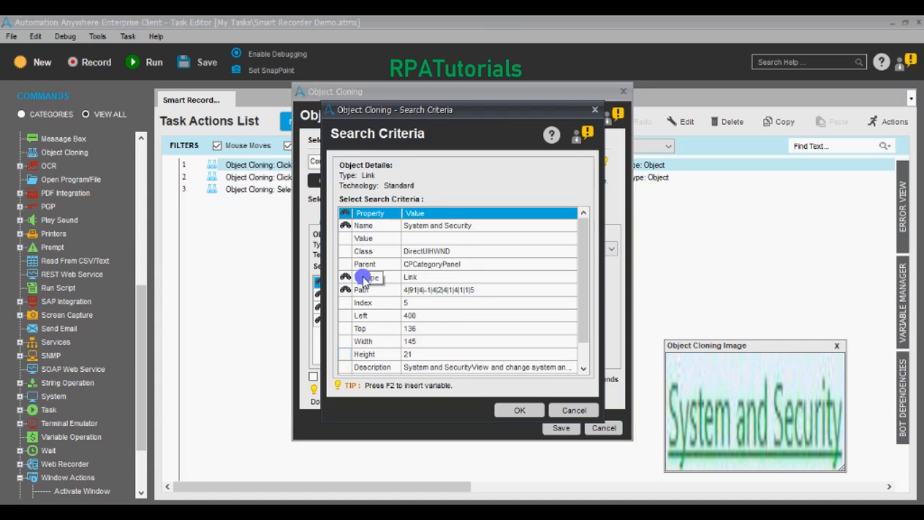
{"action": "left_click", "coordinate": [519, 410]}
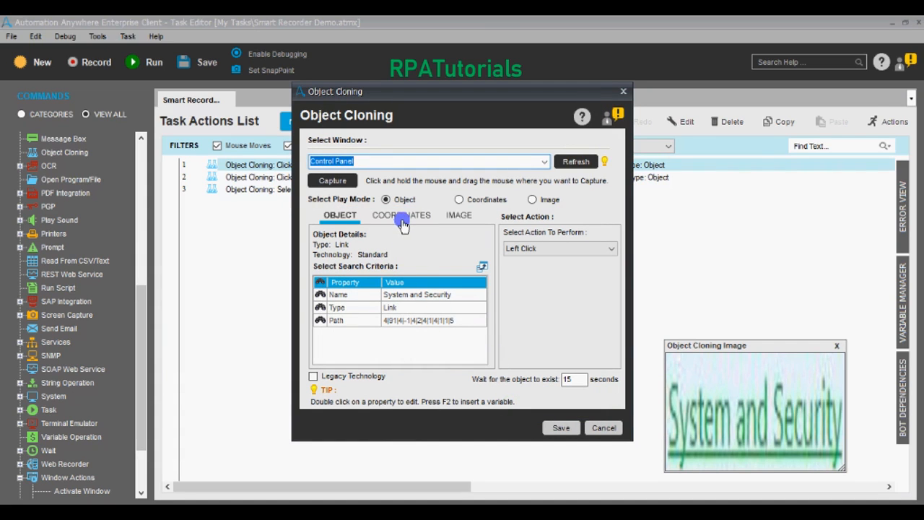
{"action": "left_click", "coordinate": [402, 219]}
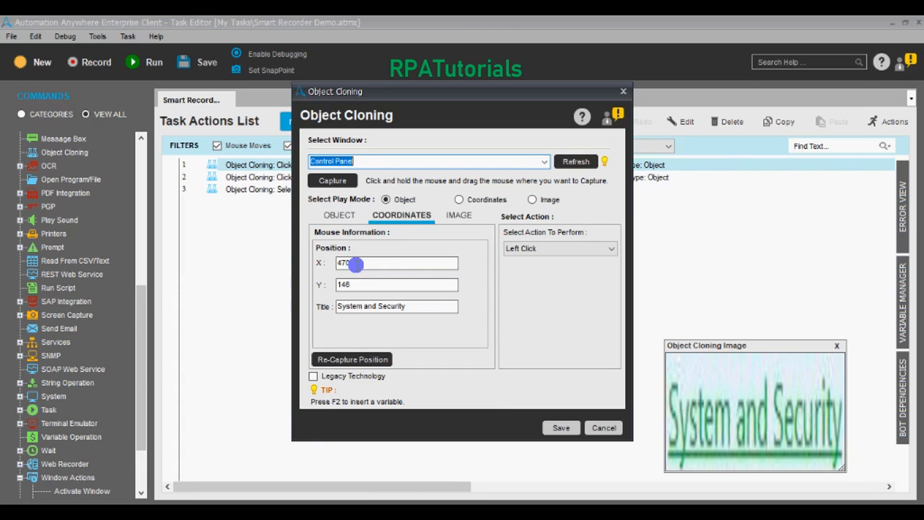
{"action": "left_click", "coordinate": [454, 218]}
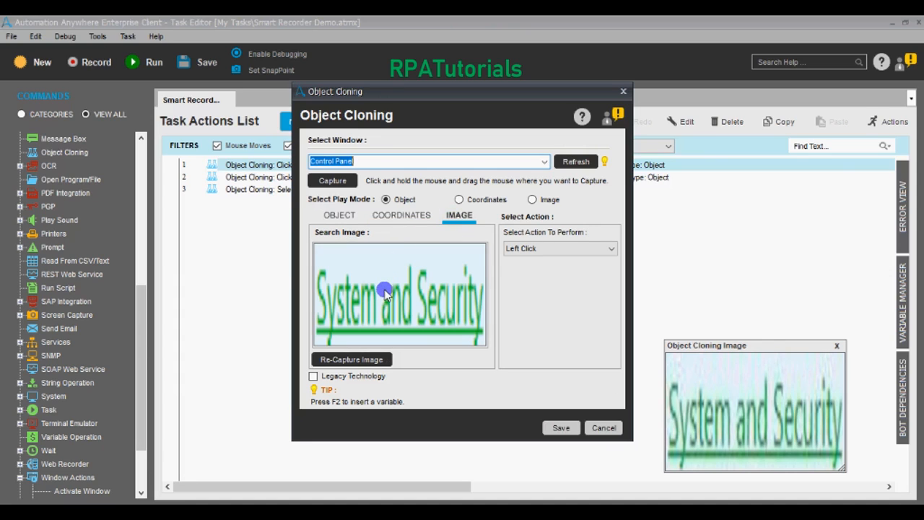
{"action": "left_click", "coordinate": [410, 218]}
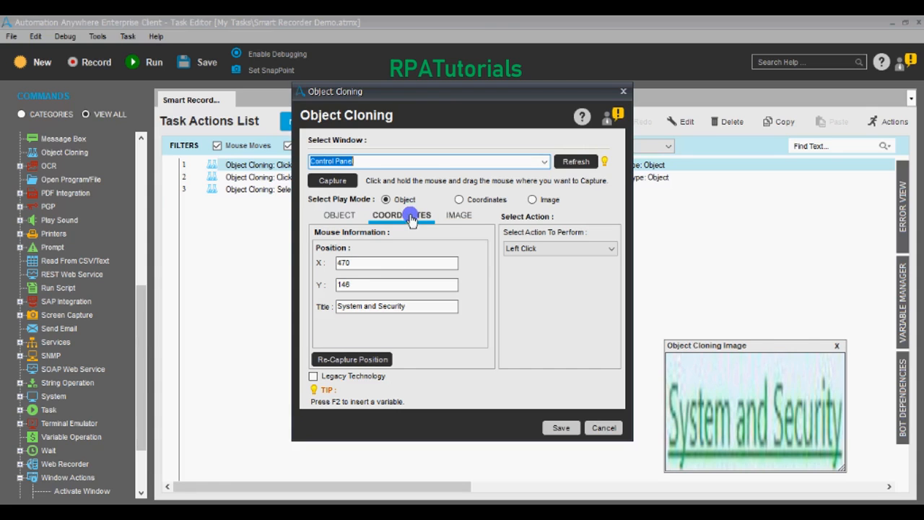
{"action": "left_click", "coordinate": [350, 219]}
{"action": "left_click", "coordinate": [408, 215]}
{"action": "left_click", "coordinate": [453, 216]}
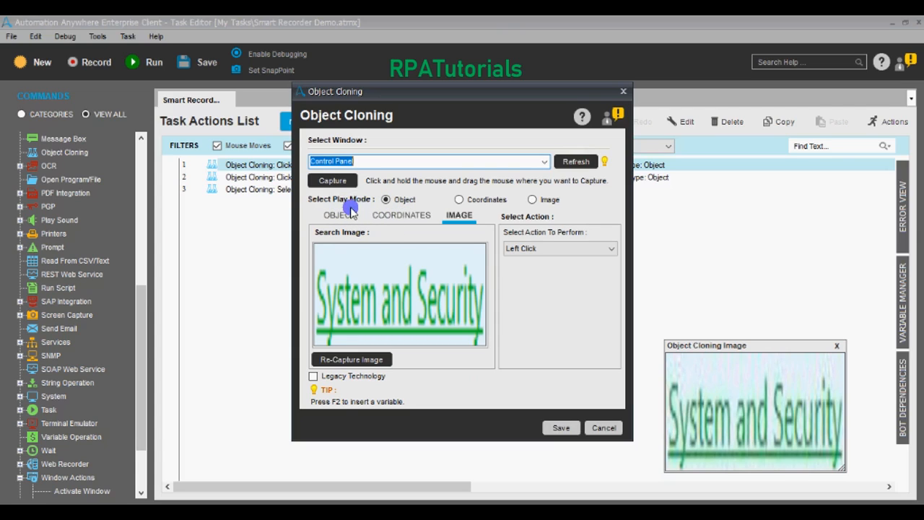
{"action": "left_click", "coordinate": [345, 215]}
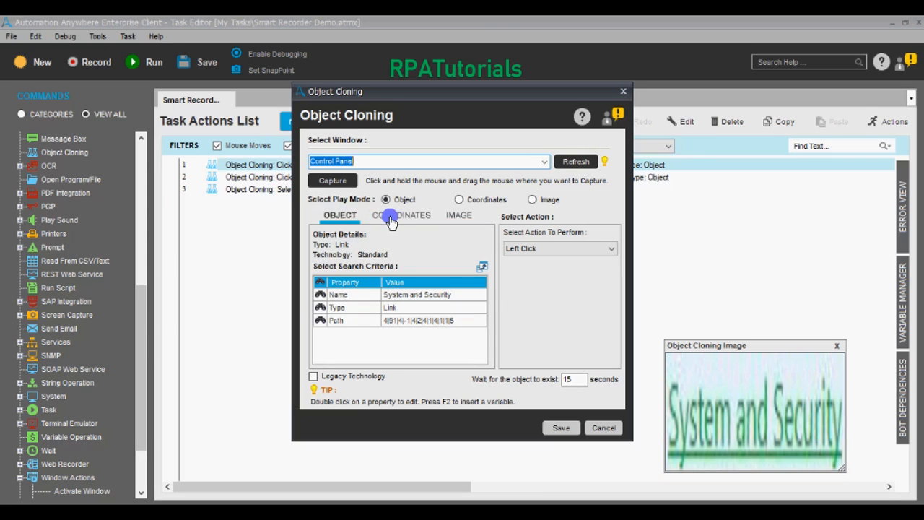
{"action": "left_click", "coordinate": [402, 215]}
{"action": "left_click", "coordinate": [444, 216]}
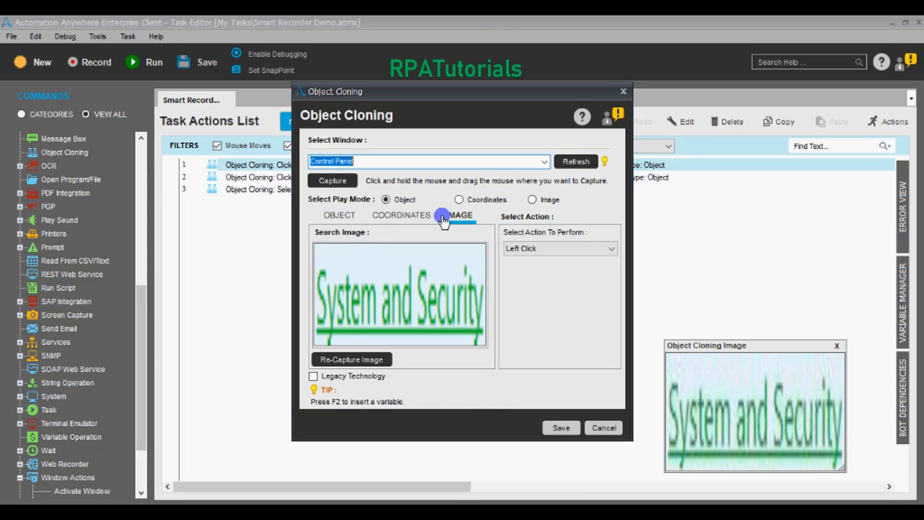
{"action": "left_click", "coordinate": [345, 215]}
{"action": "left_click", "coordinate": [391, 219]}
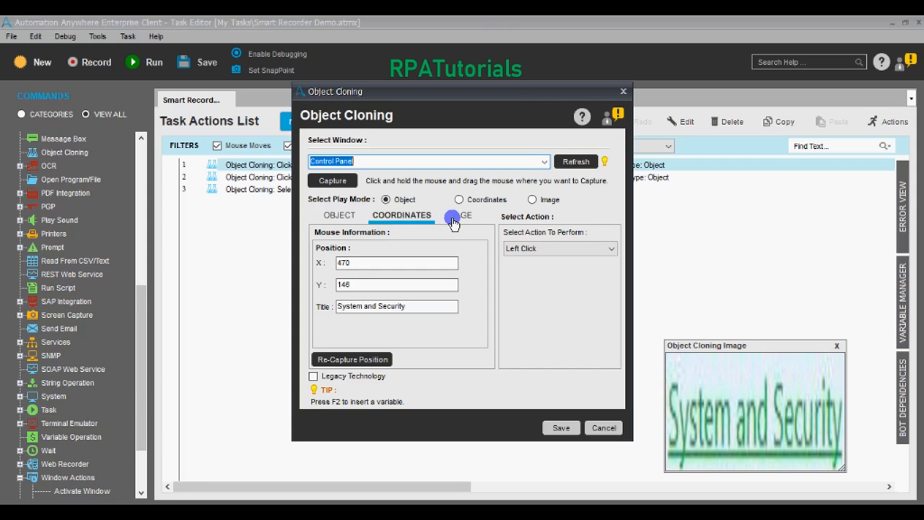
{"action": "left_click", "coordinate": [451, 216]}
{"action": "left_click", "coordinate": [413, 216]}
{"action": "left_click", "coordinate": [351, 219]}
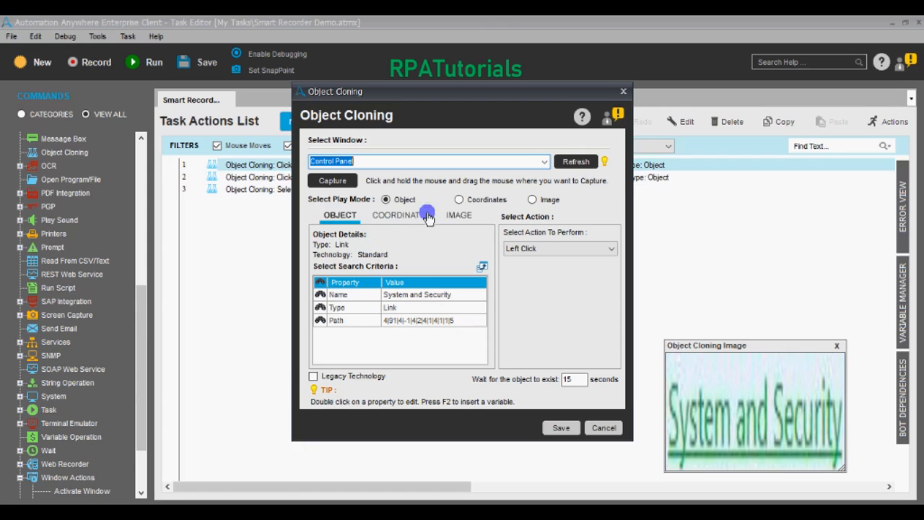
Step: Try Coordinates and Image play modes with Left Click, then switch back to Object mode
{"action": "left_click", "coordinate": [454, 200]}
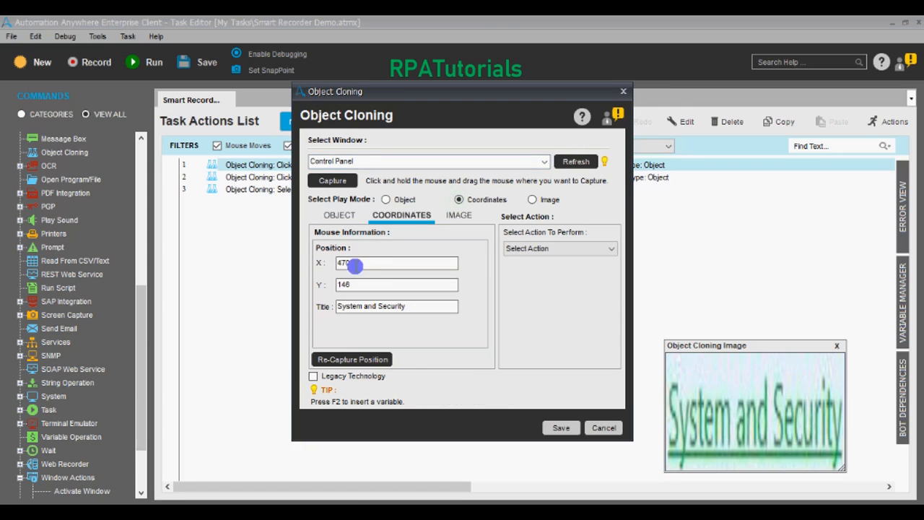
{"action": "left_click", "coordinate": [528, 250]}
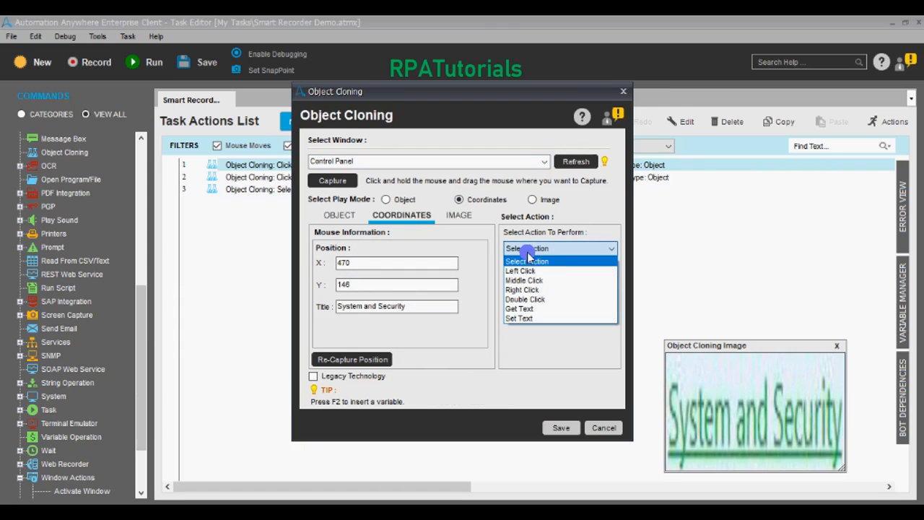
{"action": "left_click", "coordinate": [521, 271]}
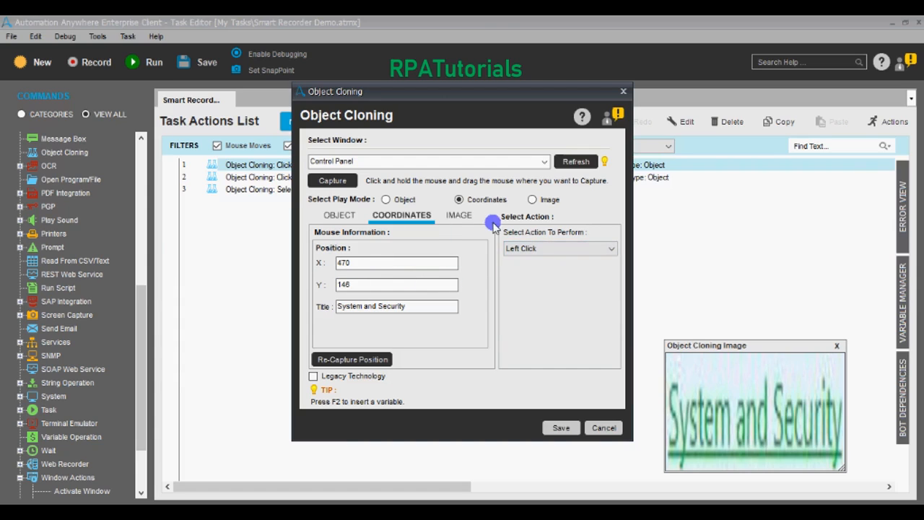
{"action": "left_click", "coordinate": [532, 200]}
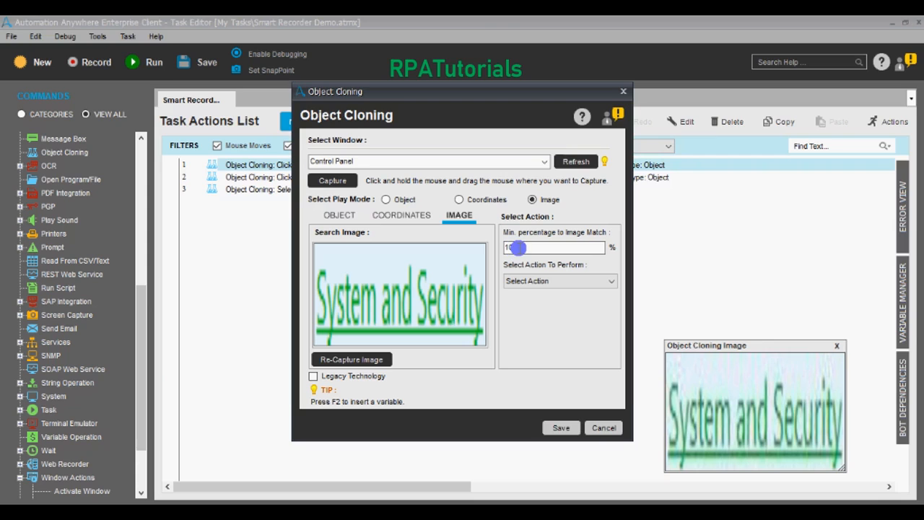
{"action": "left_click", "coordinate": [526, 280]}
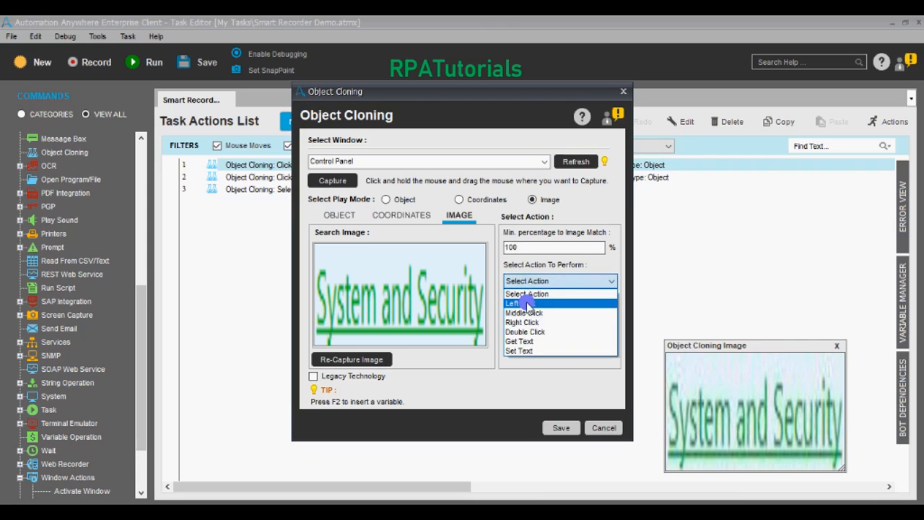
{"action": "left_click", "coordinate": [528, 304]}
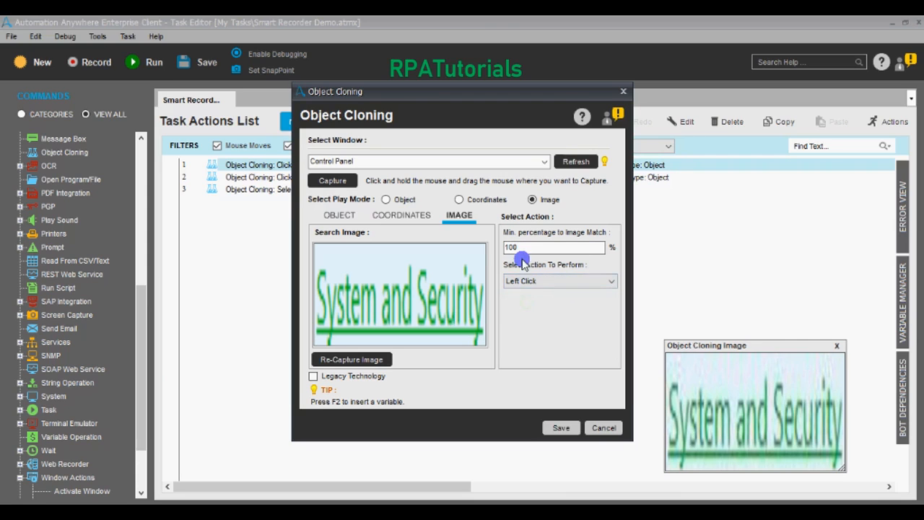
{"action": "left_click", "coordinate": [383, 199]}
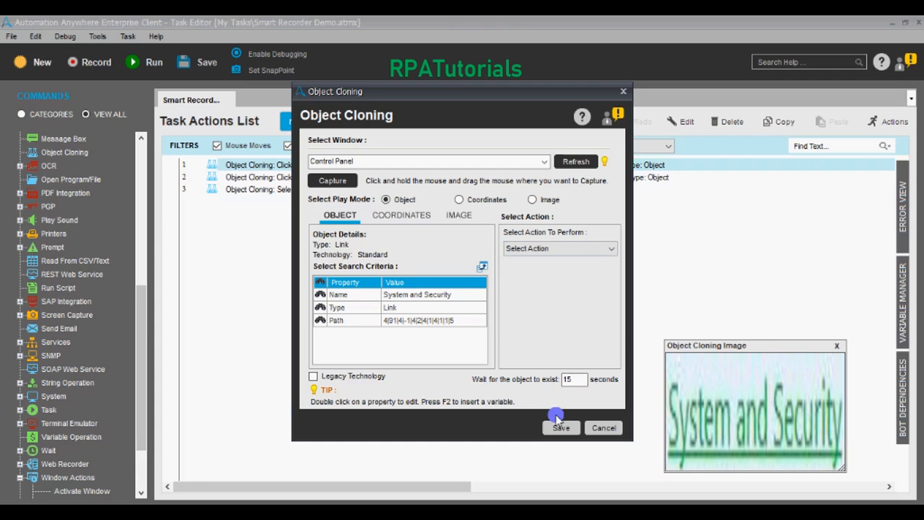
Step: Set the Object-mode action to Left Click and save the System and Security step
{"action": "left_click", "coordinate": [560, 428]}
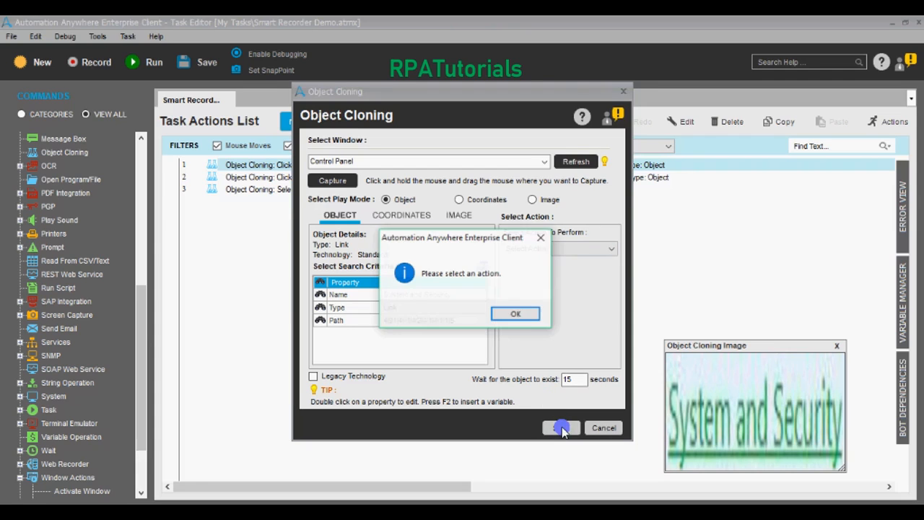
{"action": "left_click", "coordinate": [516, 314]}
{"action": "left_click", "coordinate": [546, 249]}
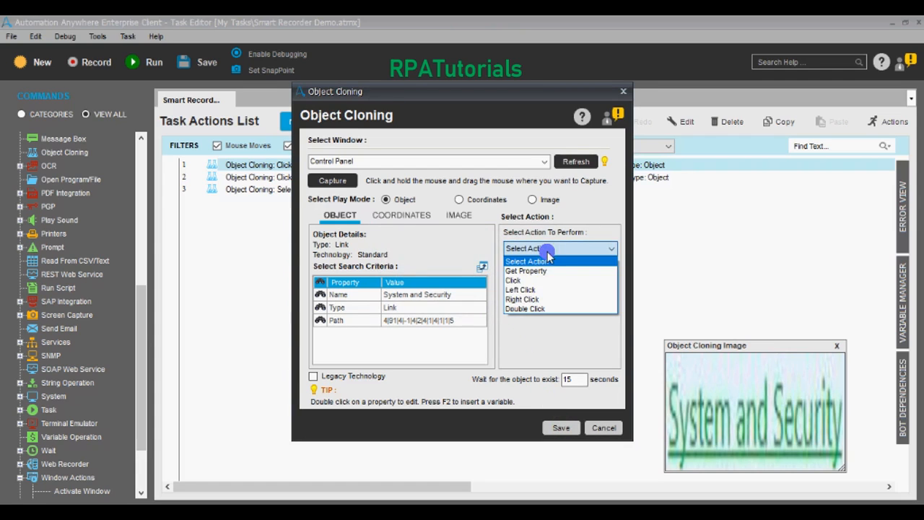
{"action": "left_click", "coordinate": [534, 290]}
{"action": "left_click", "coordinate": [561, 425]}
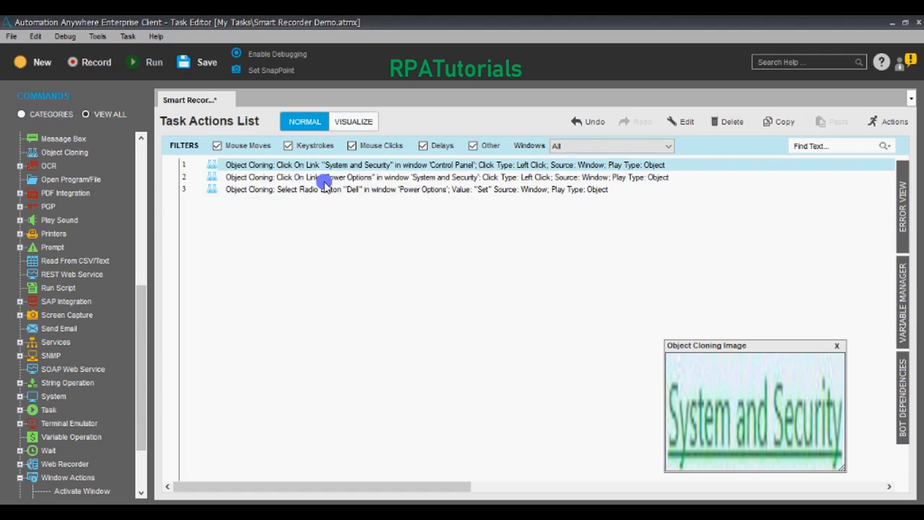
Step: Edit the Power Options step to play back by Coordinates with a Left Click, and save it
{"action": "left_click", "coordinate": [428, 177]}
{"action": "right_click", "coordinate": [428, 177]}
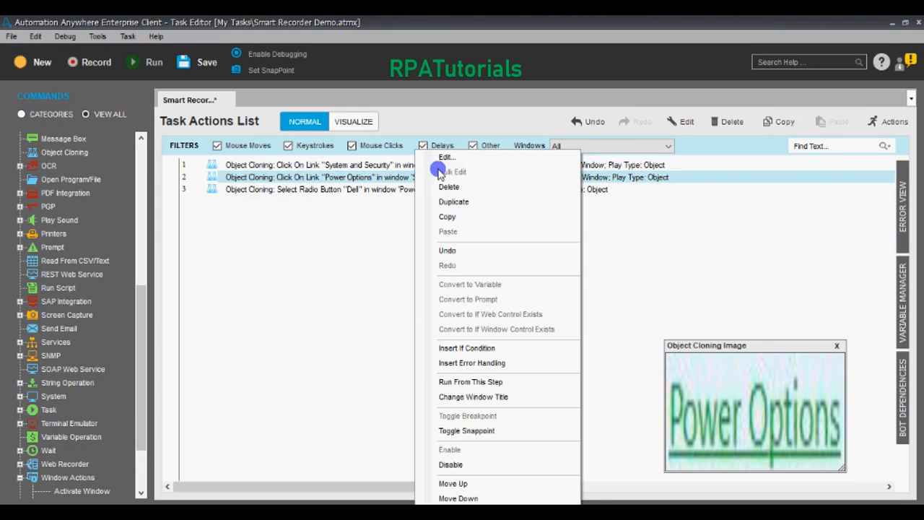
{"action": "left_click", "coordinate": [441, 157]}
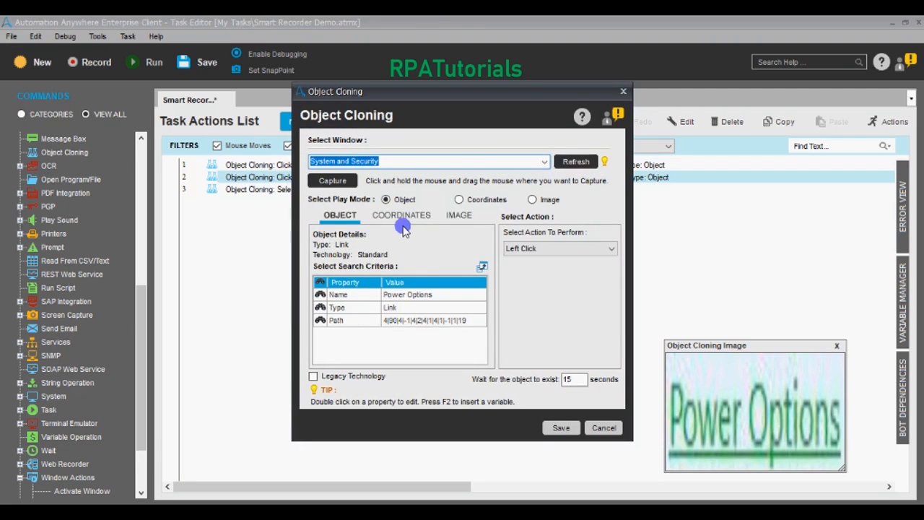
{"action": "left_click", "coordinate": [403, 215]}
{"action": "left_click", "coordinate": [453, 219]}
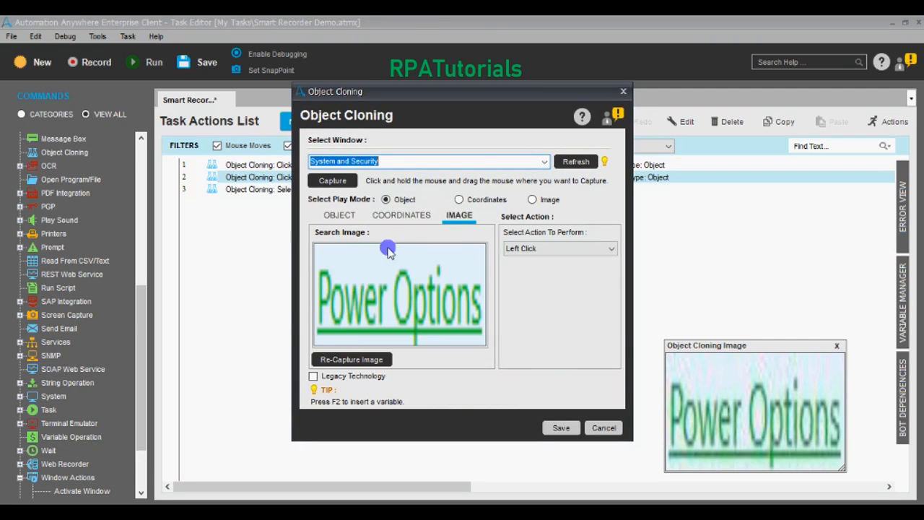
{"action": "left_click", "coordinate": [347, 219]}
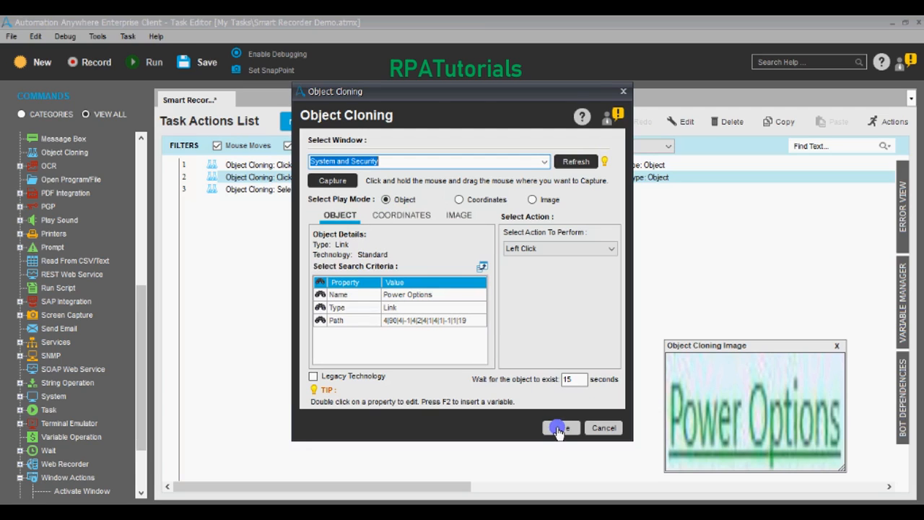
{"action": "left_click", "coordinate": [460, 200]}
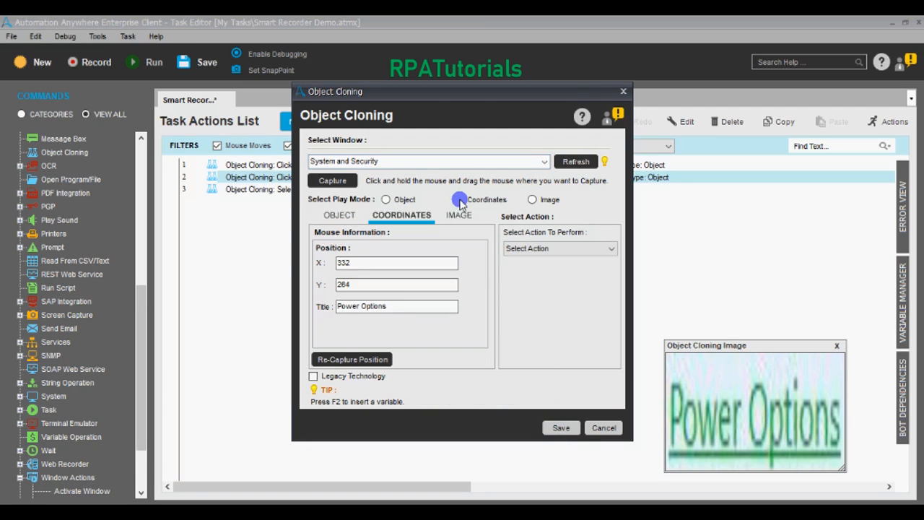
{"action": "left_click", "coordinate": [563, 251]}
{"action": "left_click", "coordinate": [548, 272]}
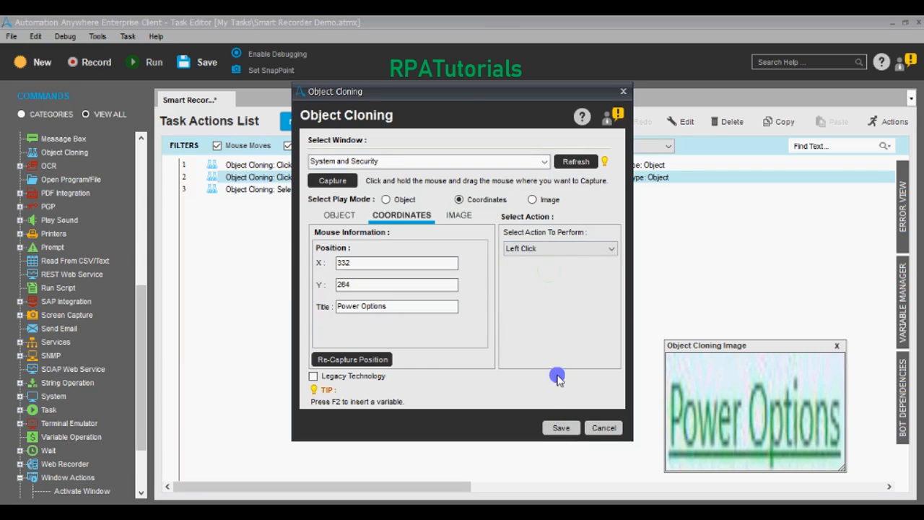
{"action": "left_click", "coordinate": [566, 429]}
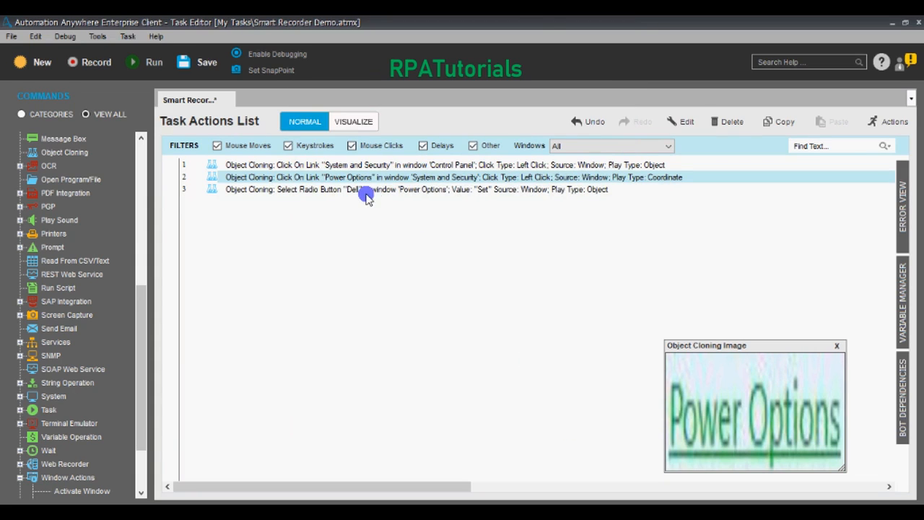
Step: Open the Dell radio button step, review its Coordinates and Image tabs, and start recapturing its image
{"action": "left_click", "coordinate": [366, 195]}
{"action": "right_click", "coordinate": [367, 191]}
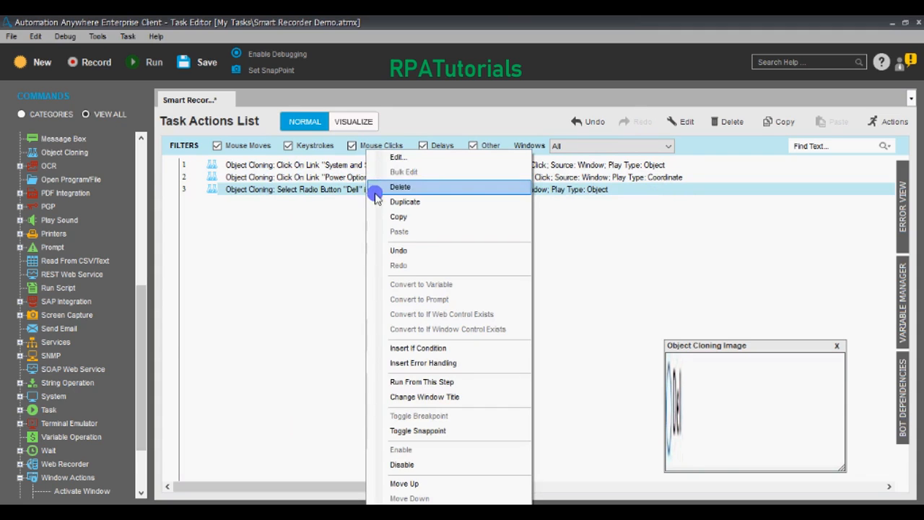
{"action": "left_click", "coordinate": [390, 164]}
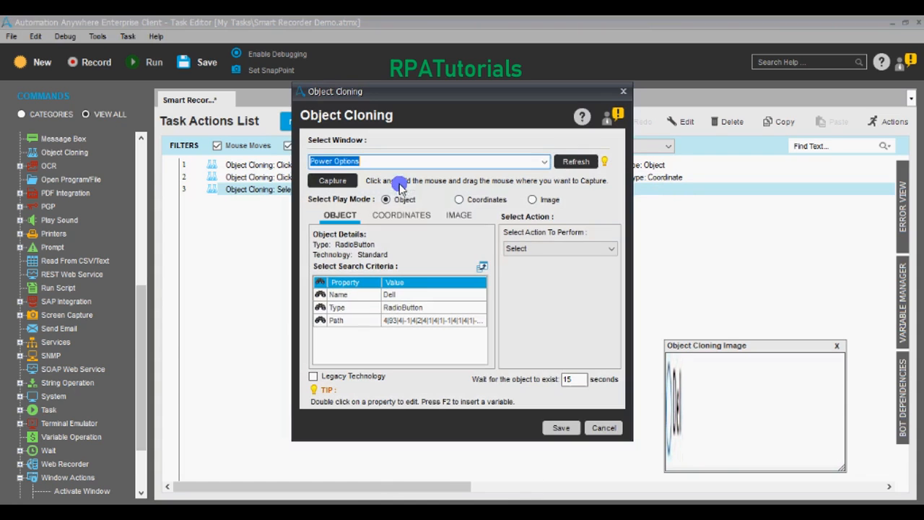
{"action": "left_click", "coordinate": [402, 220]}
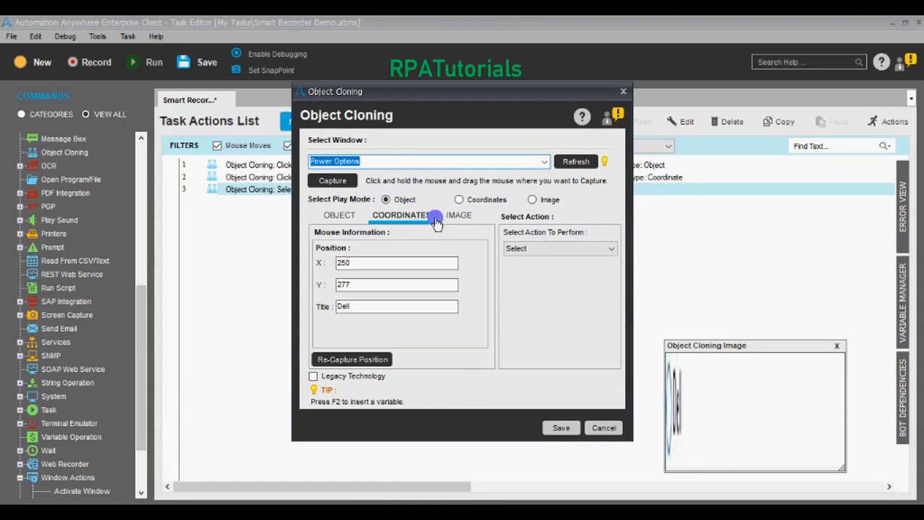
{"action": "left_click", "coordinate": [452, 218]}
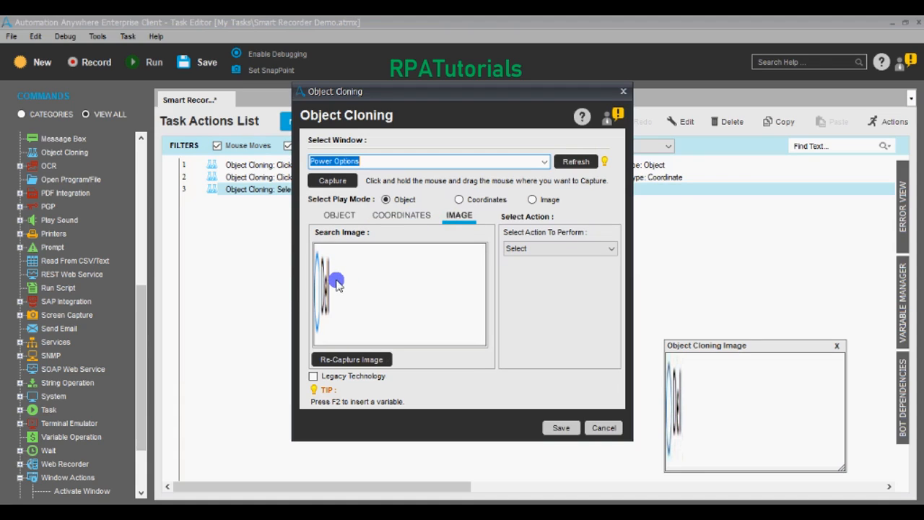
{"action": "left_click", "coordinate": [355, 360]}
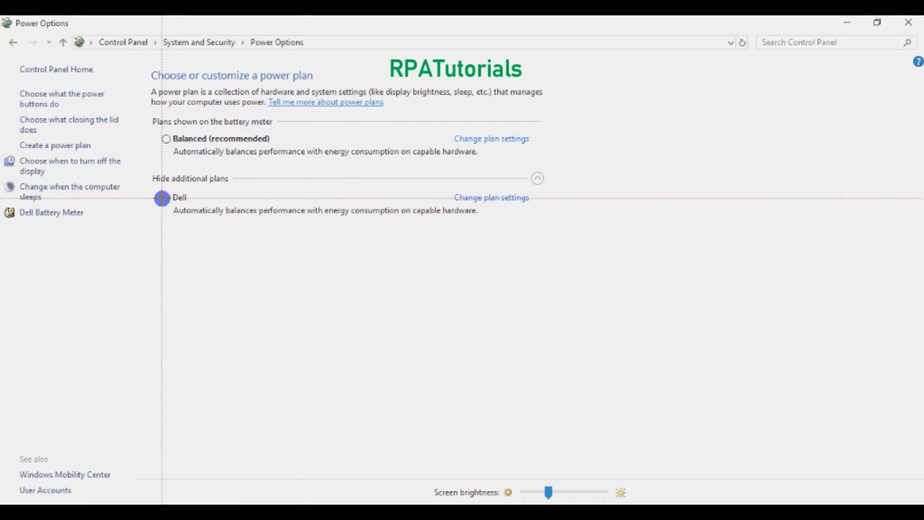
Step: Capture the Dell power plan option as the step's new search image, then bring Power Options forward
{"action": "left_click", "coordinate": [173, 199]}
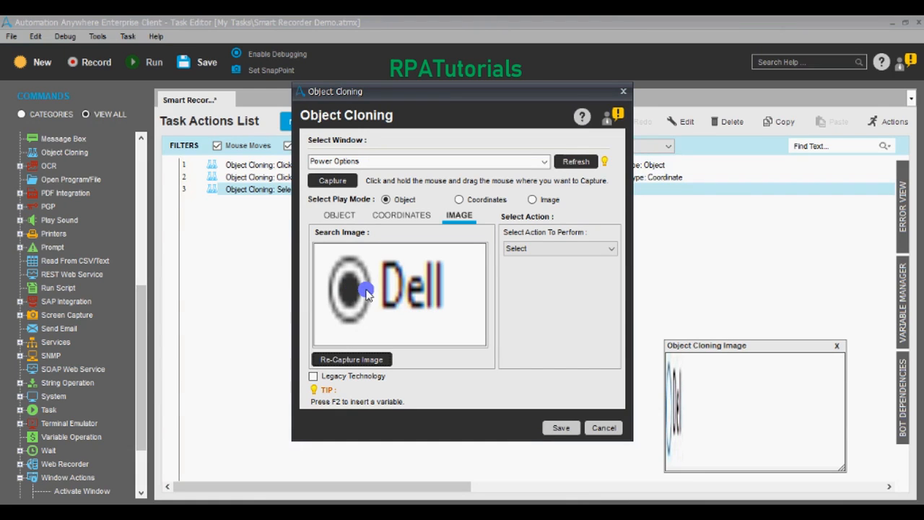
{"action": "left_click", "coordinate": [547, 511]}
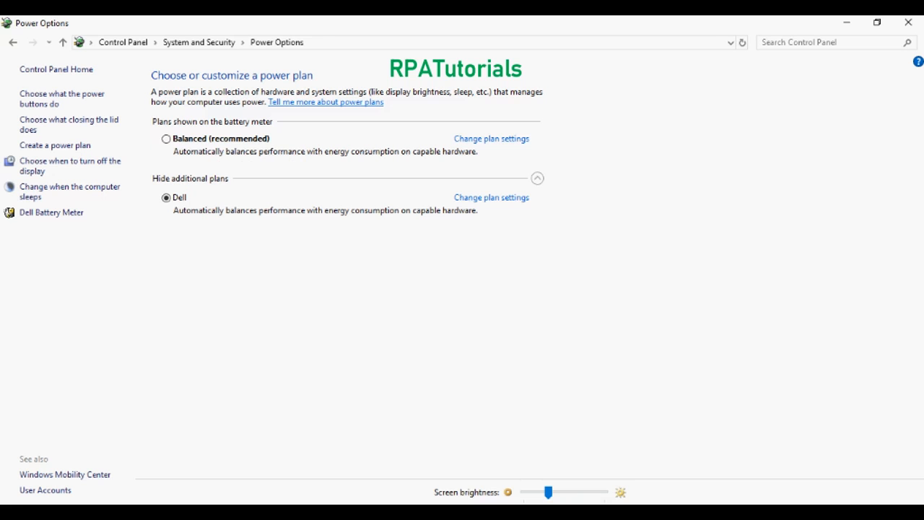
Step: Reselect Balanced (recommended) as the active power plan and return to Automation Anywhere
{"action": "left_click", "coordinate": [166, 138]}
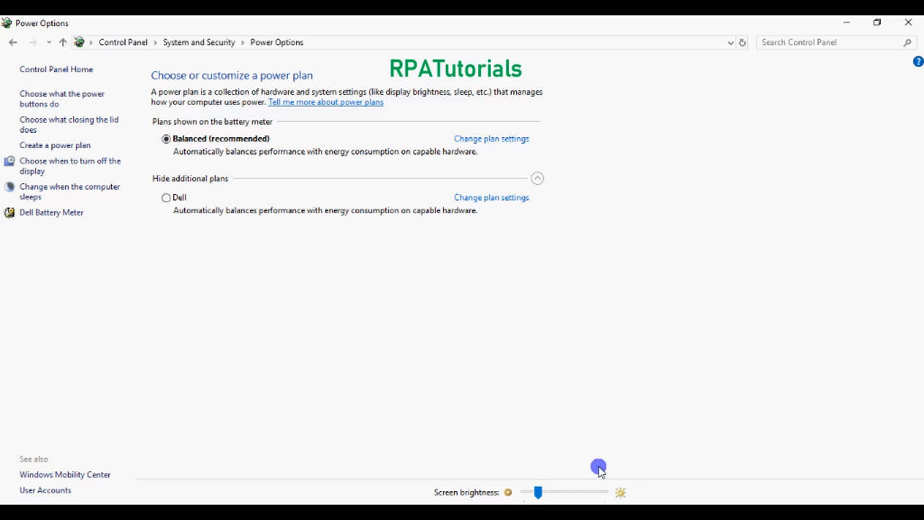
{"action": "left_click", "coordinate": [546, 511]}
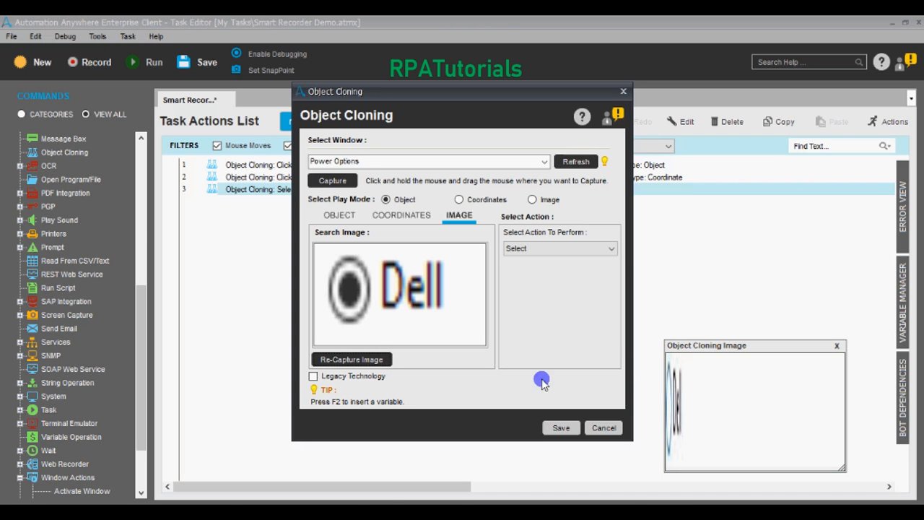
Step: Recapture the Dell step's image as a rectangle around the unselected Dell radio button and label
{"action": "left_click", "coordinate": [351, 358]}
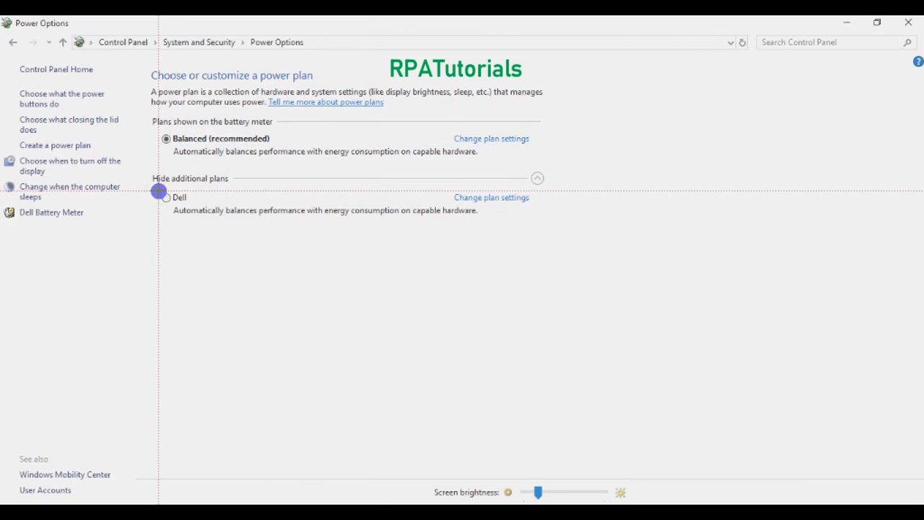
{"action": "left_click_drag", "start_coordinate": [158, 192], "coordinate": [192, 204]}
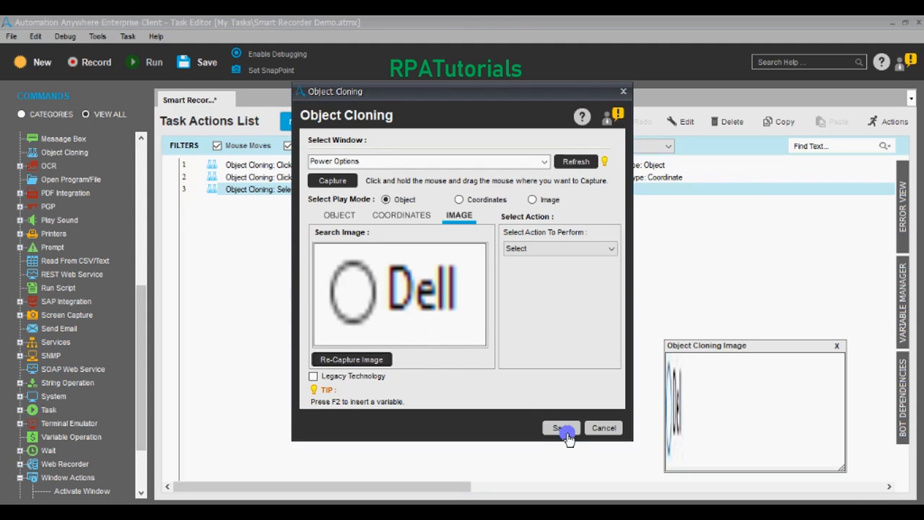
Step: Set the Dell step to Image play mode with a Left Click action and save it
{"action": "left_click", "coordinate": [532, 200]}
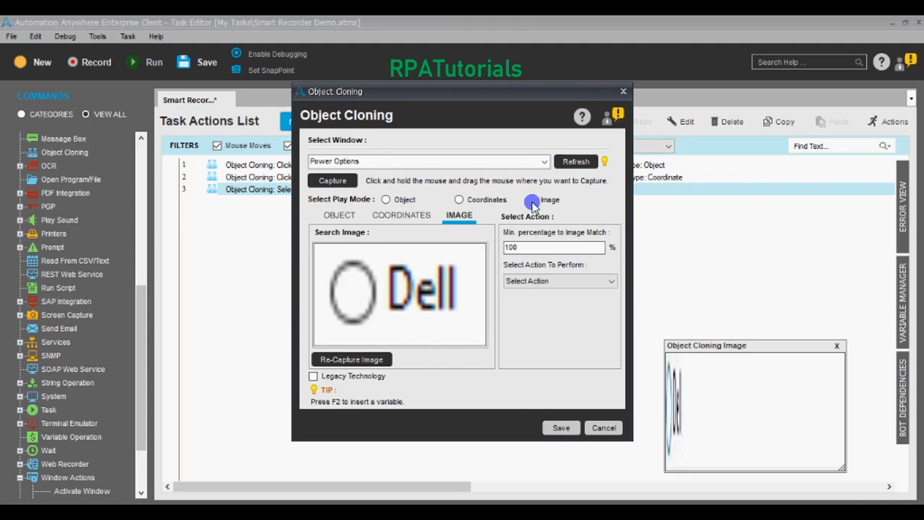
{"action": "left_click", "coordinate": [552, 280]}
{"action": "left_click", "coordinate": [545, 303]}
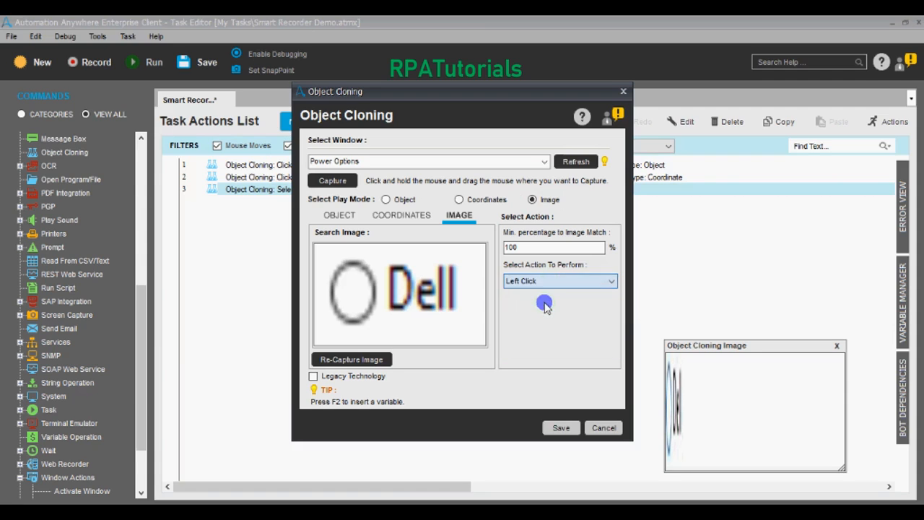
{"action": "left_click", "coordinate": [567, 429]}
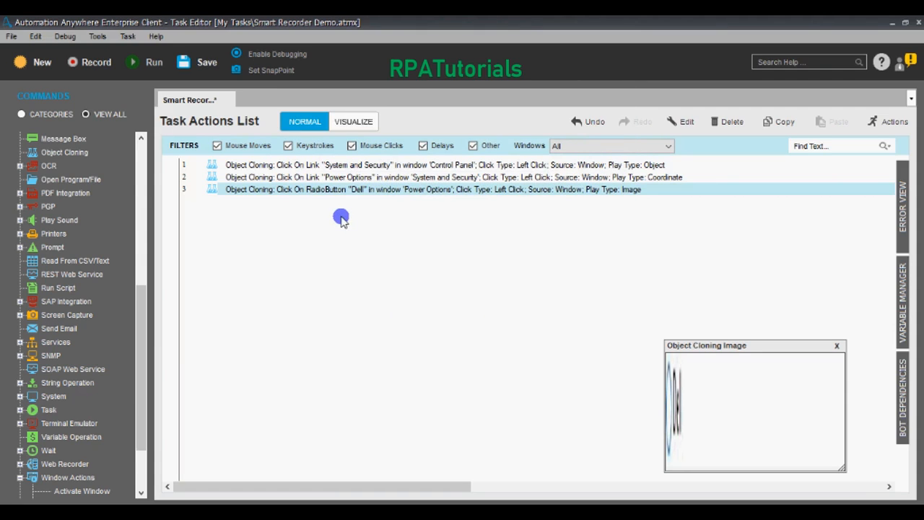
Step: Scroll the Commands list to Open Program/File and drag it into the task actions
{"action": "left_click", "coordinate": [317, 165]}
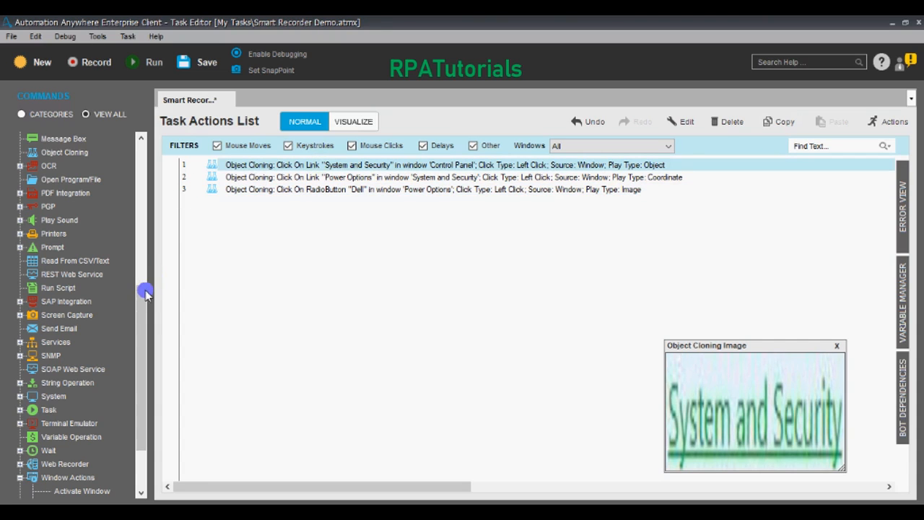
{"action": "mouse_move", "coordinate": [144, 293]}
{"action": "left_mouse_down"}
{"action": "mouse_move", "coordinate": [140, 268]}
{"action": "mouse_move", "coordinate": [141, 302]}
{"action": "mouse_move", "coordinate": [144, 153]}
{"action": "left_mouse_up"}
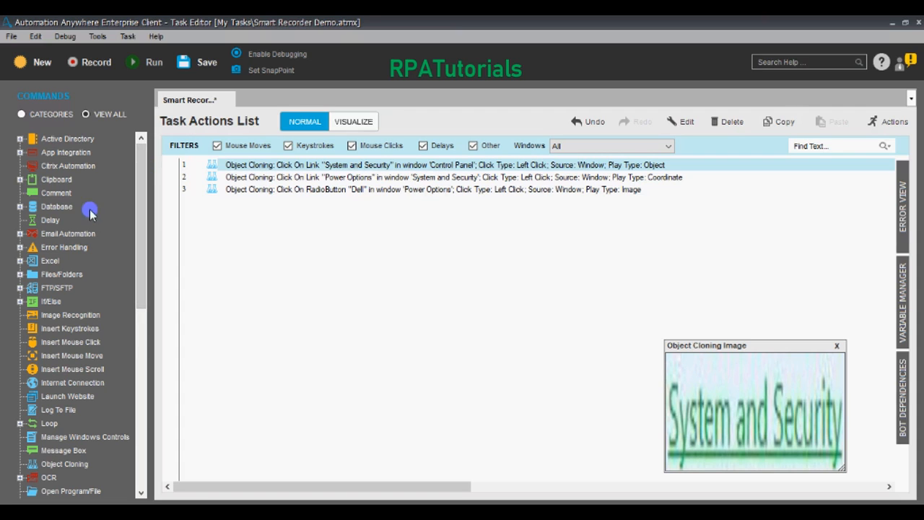
{"action": "left_click_drag", "start_coordinate": [145, 249], "coordinate": [143, 318]}
{"action": "left_click_drag", "start_coordinate": [81, 369], "coordinate": [241, 166]}
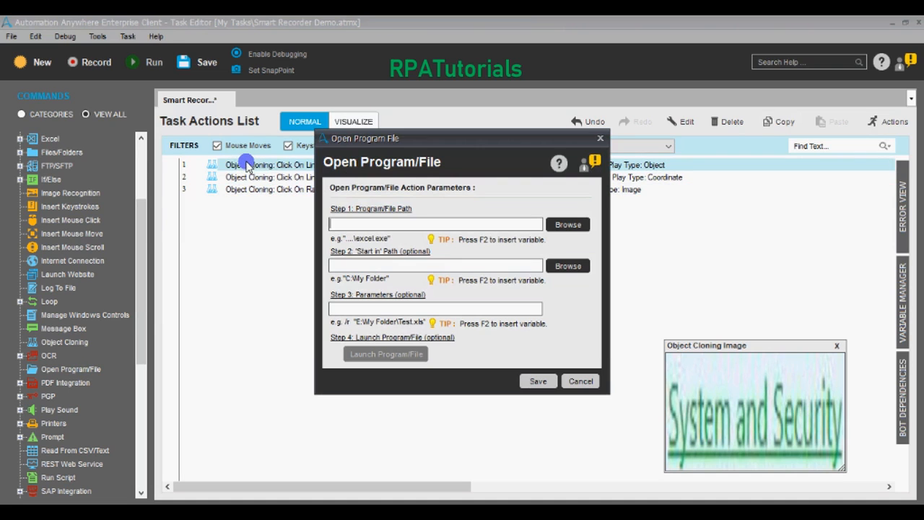
Step: Add an Open step for 'control' and use Move Up to make it line 1
{"action": "type", "text": "co"}
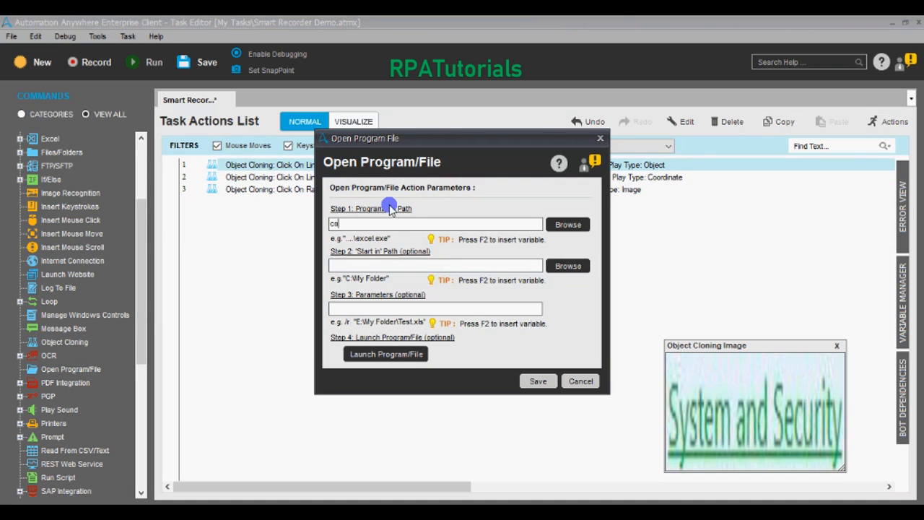
{"action": "type", "text": "ntrol"}
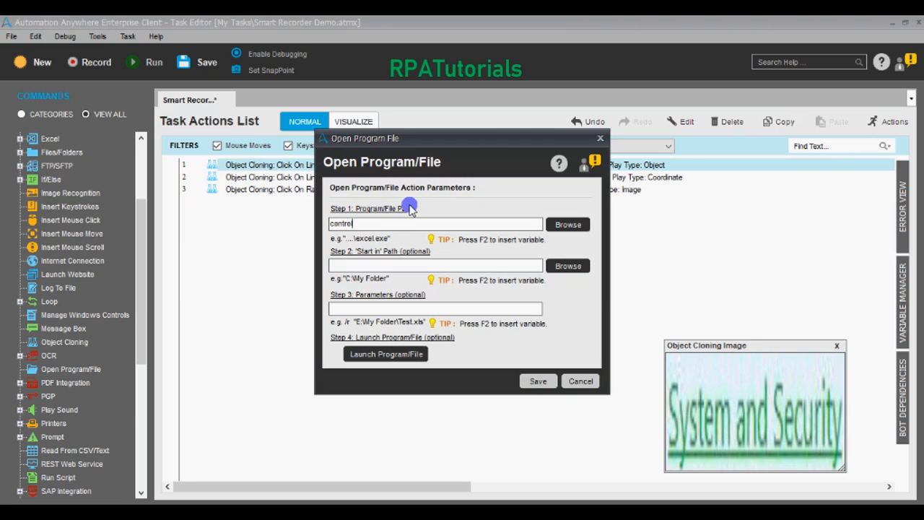
{"action": "left_click", "coordinate": [540, 382]}
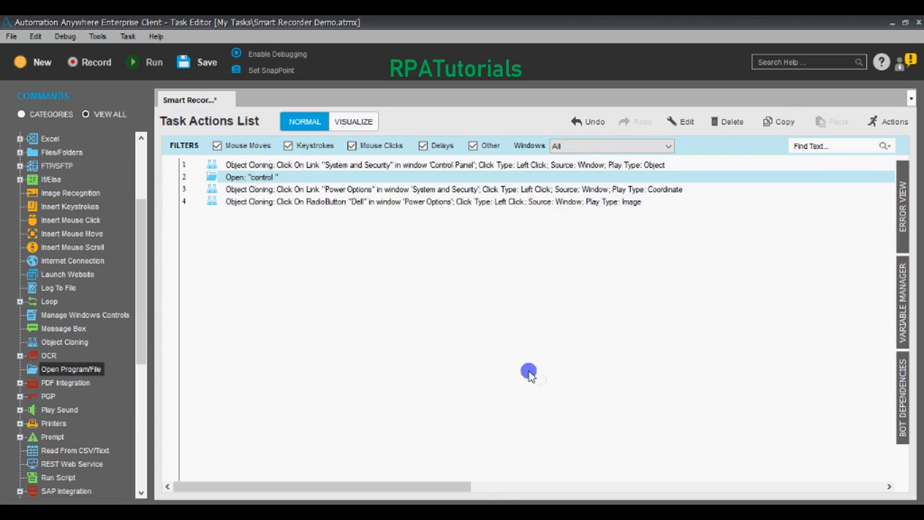
{"action": "left_click_drag", "start_coordinate": [251, 164], "coordinate": [252, 164]}
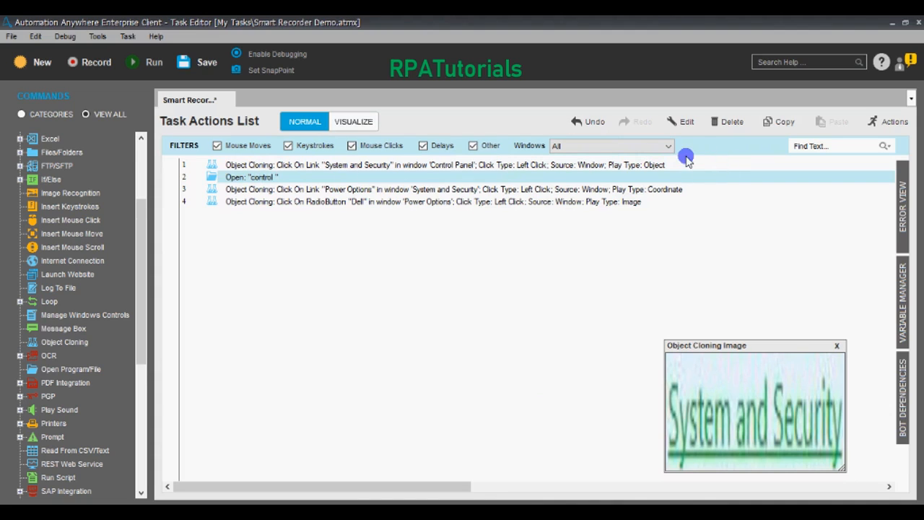
{"action": "left_click_drag", "start_coordinate": [265, 179], "coordinate": [257, 161]}
{"action": "right_click", "coordinate": [256, 180]}
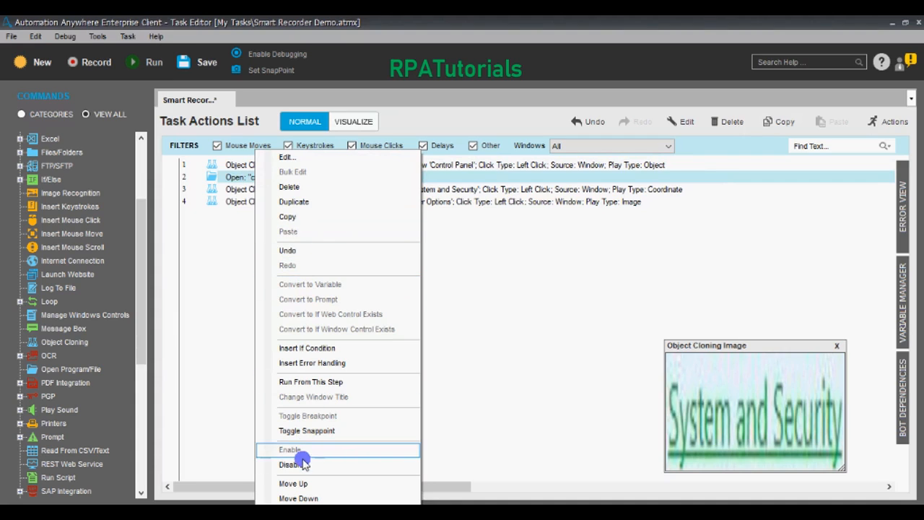
{"action": "left_click", "coordinate": [299, 482]}
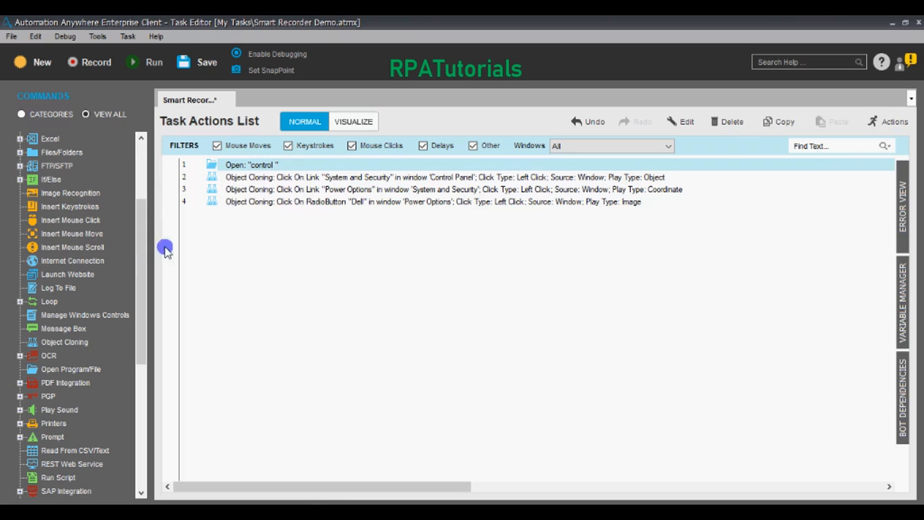
Step: Insert a Delay step of 10 seconds directly after the Open 'control' step
{"action": "left_click_drag", "start_coordinate": [144, 248], "coordinate": [145, 353]}
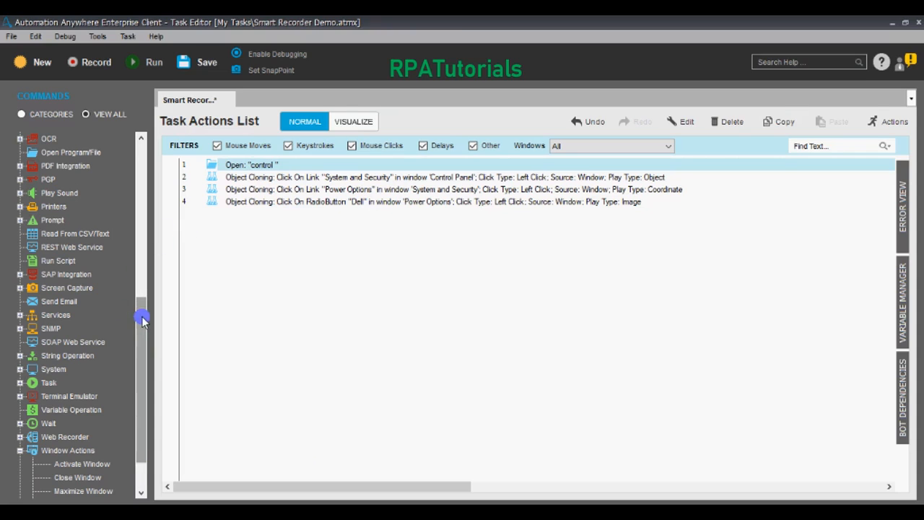
{"action": "left_click_drag", "start_coordinate": [140, 313], "coordinate": [142, 348]}
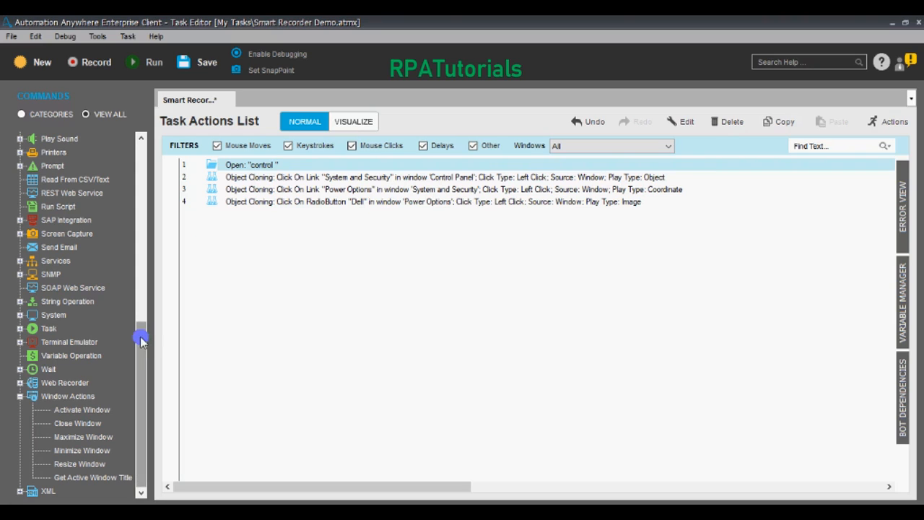
{"action": "left_click_drag", "start_coordinate": [145, 339], "coordinate": [142, 182]}
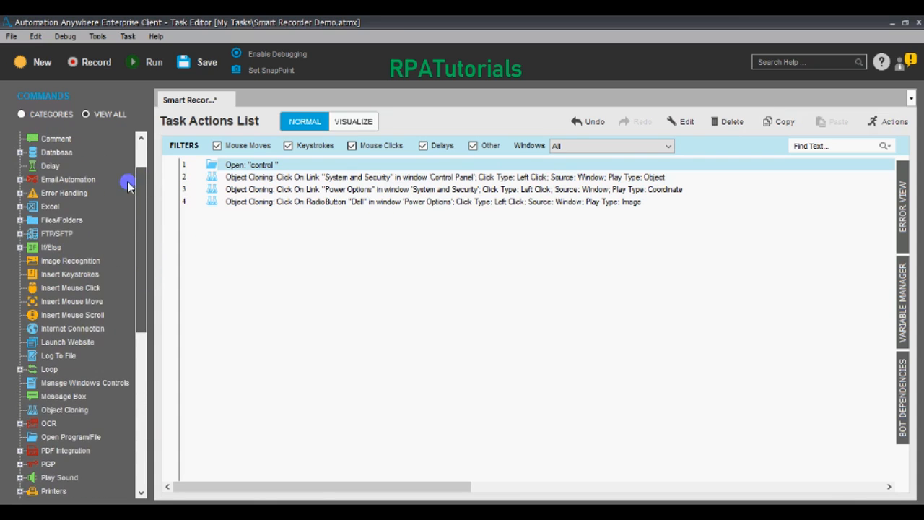
{"action": "left_click_drag", "start_coordinate": [45, 168], "coordinate": [248, 183]}
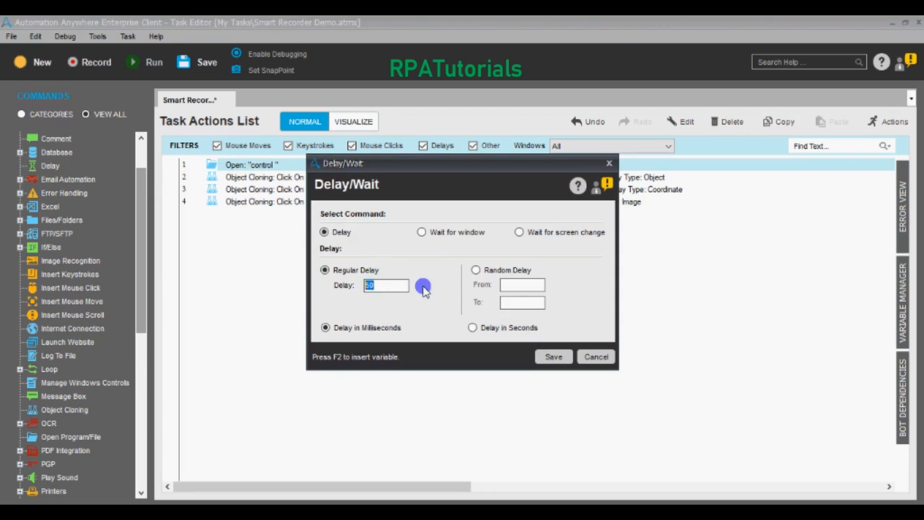
{"action": "left_click", "coordinate": [472, 327]}
{"action": "left_click_drag", "start_coordinate": [391, 286], "coordinate": [344, 286]}
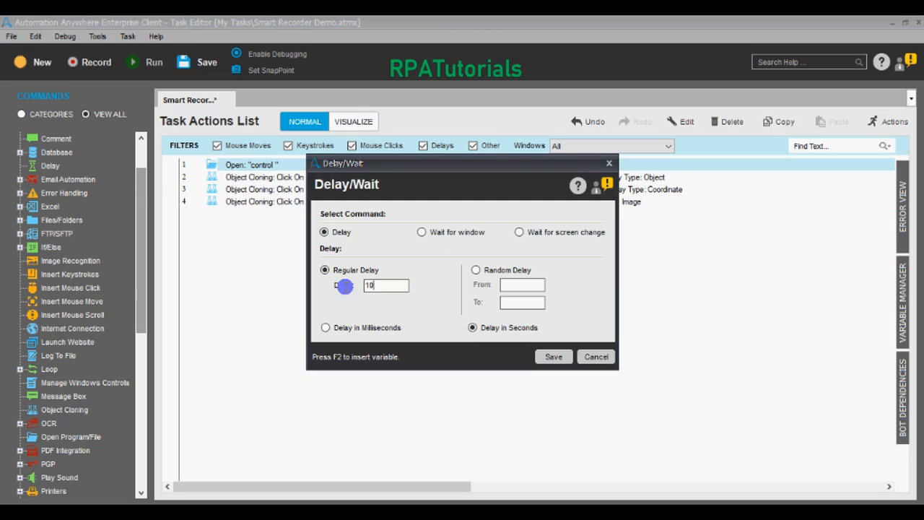
{"action": "left_click", "coordinate": [548, 357]}
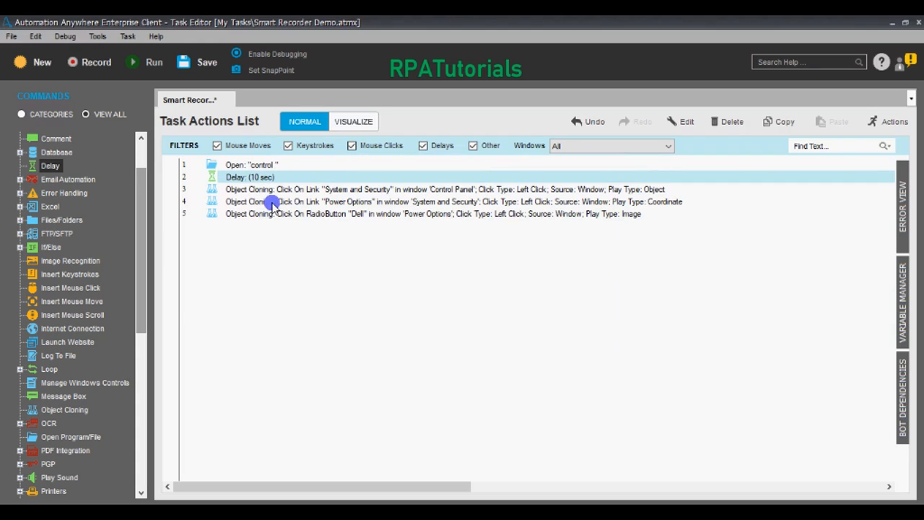
Step: Preview the images of the System and Security, Power Options and Dell cloning steps
{"action": "left_click", "coordinate": [275, 190]}
{"action": "left_click", "coordinate": [277, 202]}
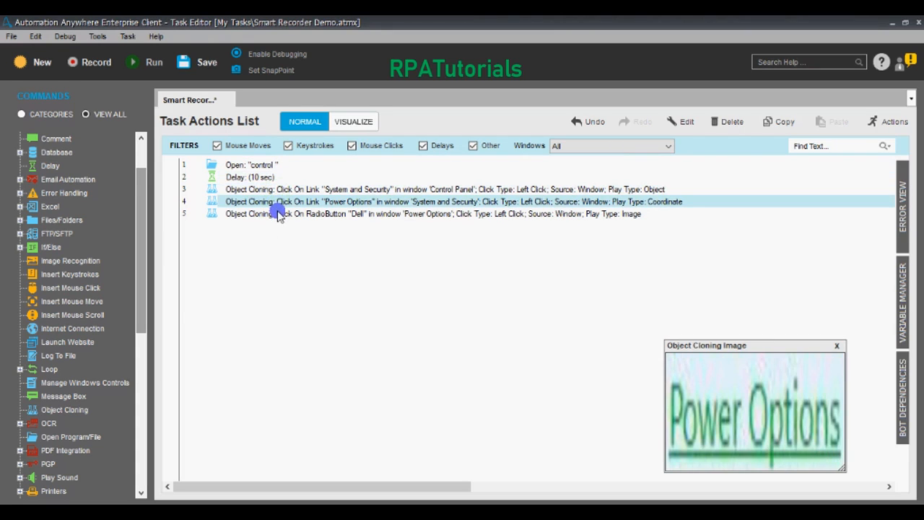
{"action": "left_click", "coordinate": [280, 215]}
{"action": "left_click", "coordinate": [277, 202]}
{"action": "left_click", "coordinate": [279, 215]}
Step: Reopen the Dell step's settings, accept them unchanged, and save the Smart Recorder Demo task
{"action": "right_click", "coordinate": [276, 214]}
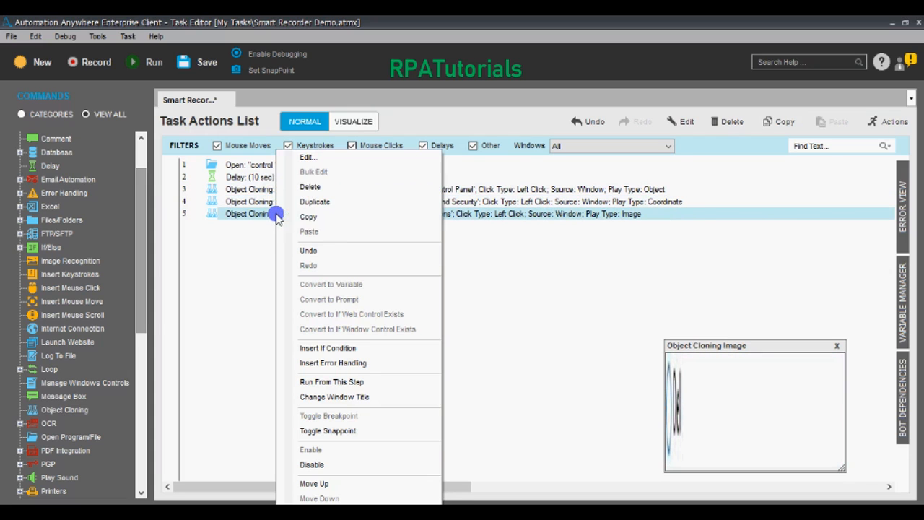
{"action": "left_click", "coordinate": [308, 161]}
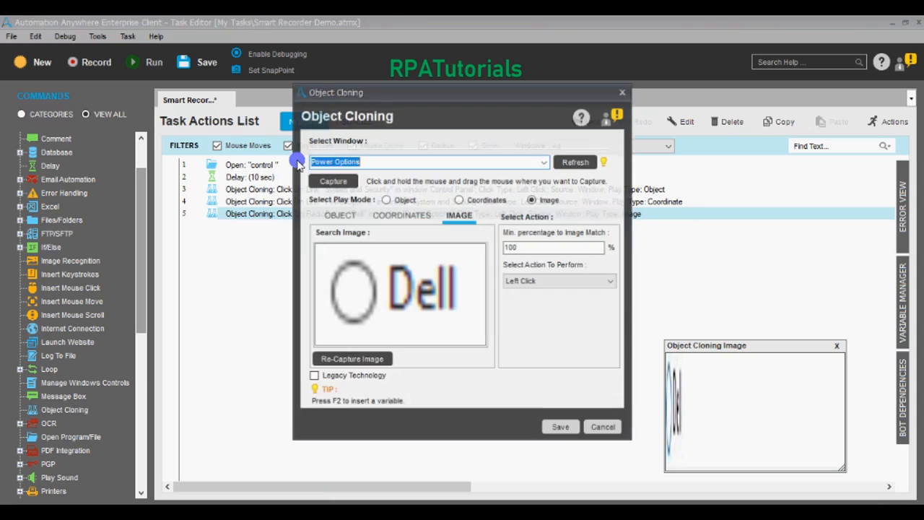
{"action": "left_click", "coordinate": [563, 429]}
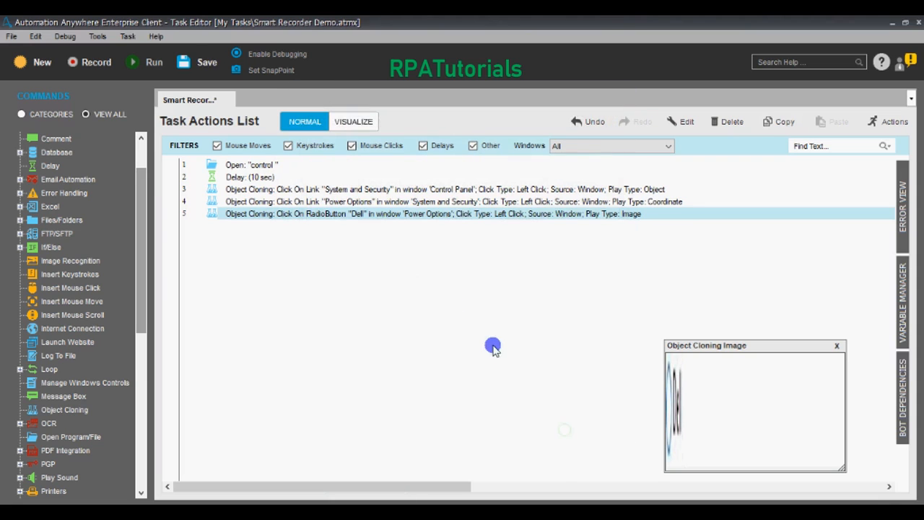
{"action": "left_click", "coordinate": [194, 72]}
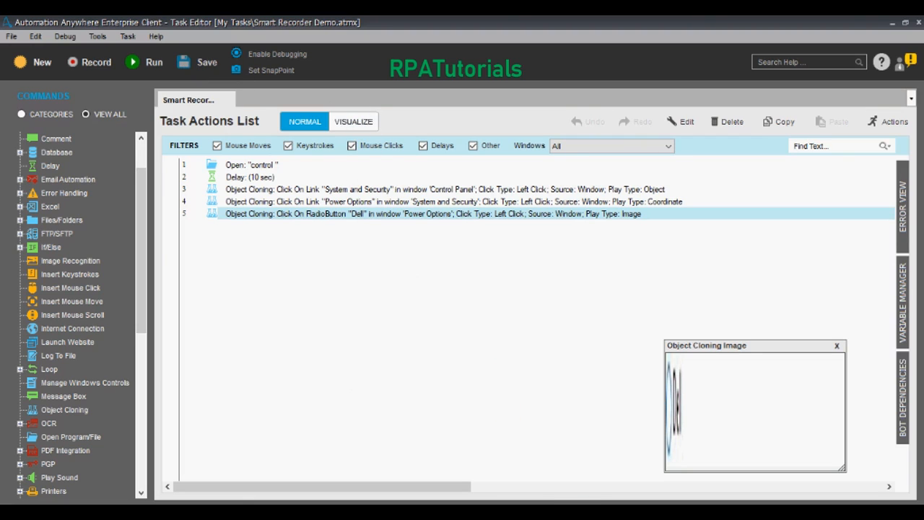
{"action": "key", "text": "alt+Tab"}
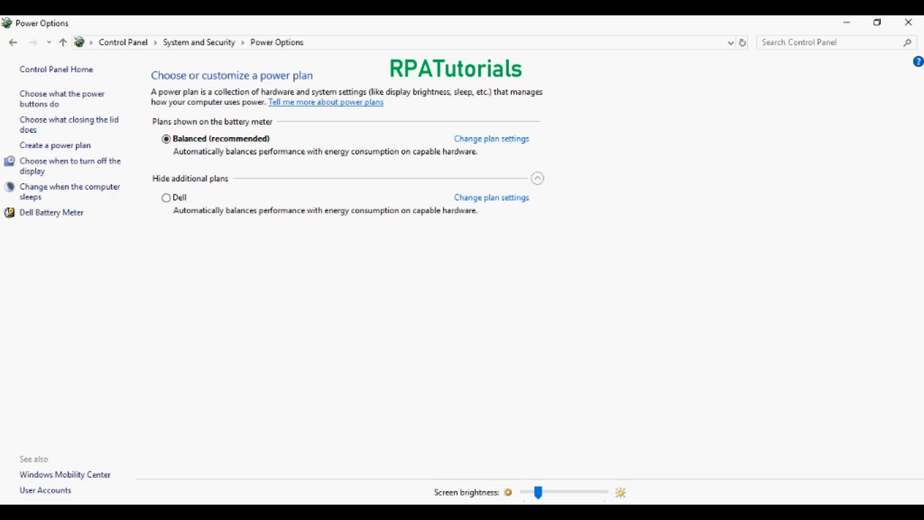
Step: Close Power Options and the Task Editor, then select Smart Recorder Demo in My Tasks
{"action": "left_click", "coordinate": [912, 23]}
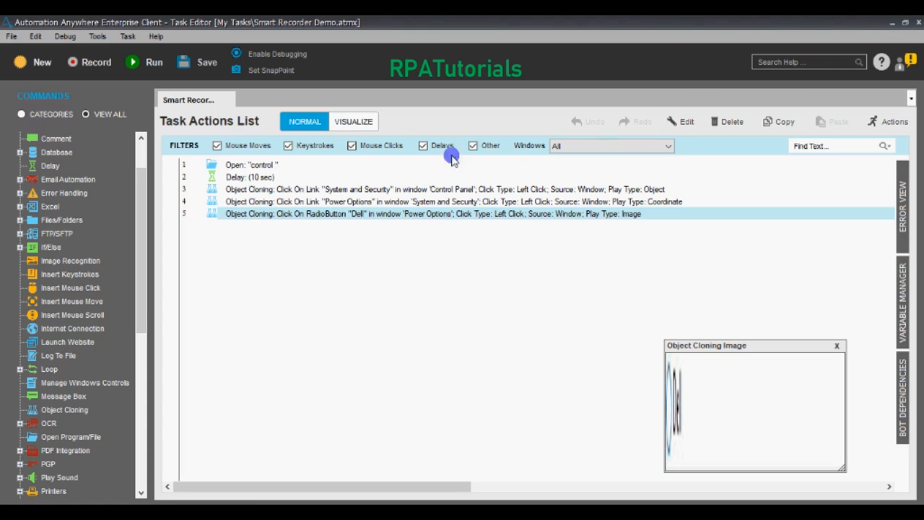
{"action": "left_click", "coordinate": [918, 25]}
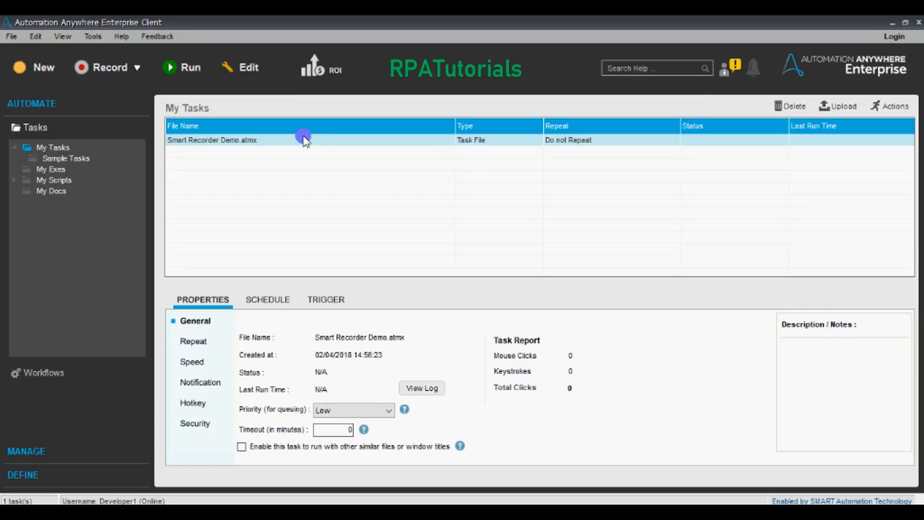
{"action": "left_click", "coordinate": [179, 70]}
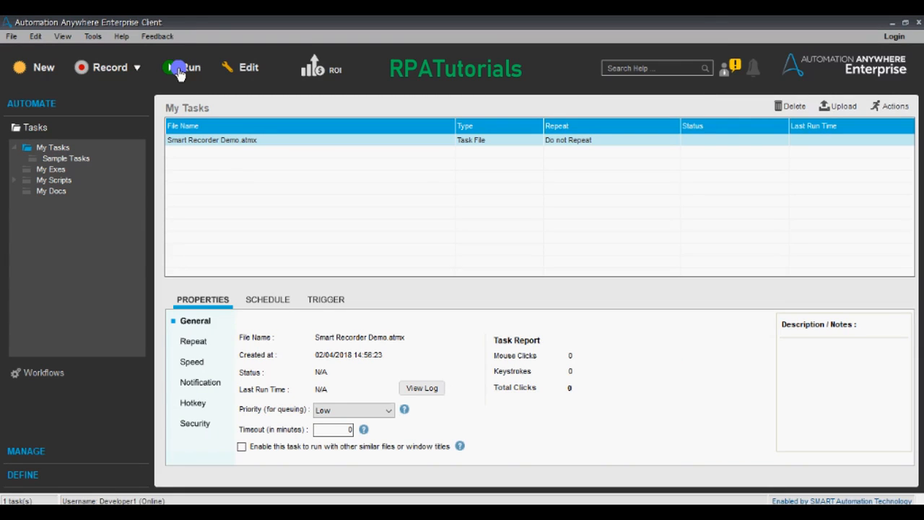
Step: Run Smart Recorder Demo.atmx and let it switch the power plan to Dell until Complete
{"action": "left_click", "coordinate": [179, 71]}
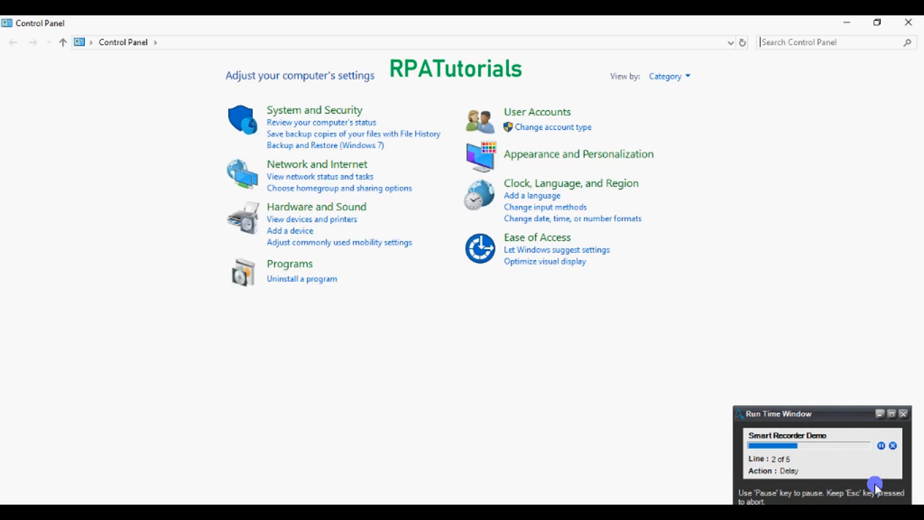
{"action": "left_click", "coordinate": [313, 109]}
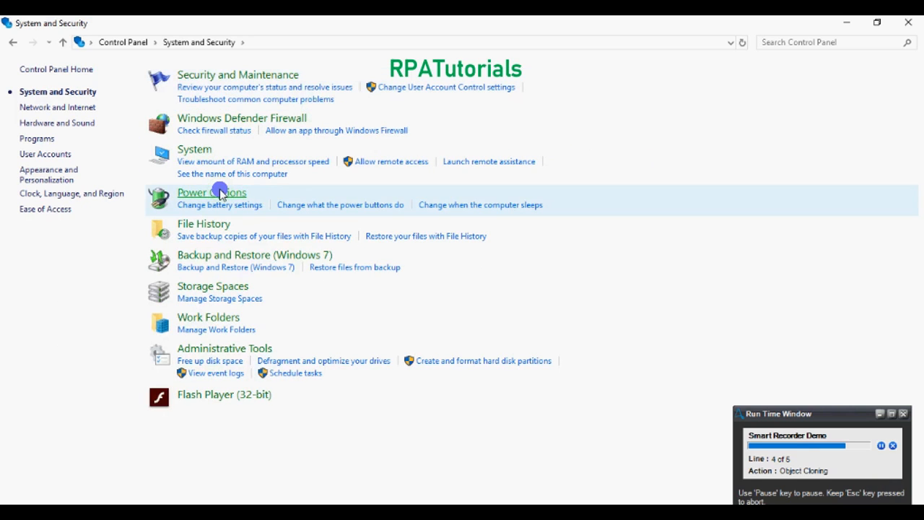
{"action": "left_click", "coordinate": [220, 194]}
{"action": "left_click", "coordinate": [173, 198]}
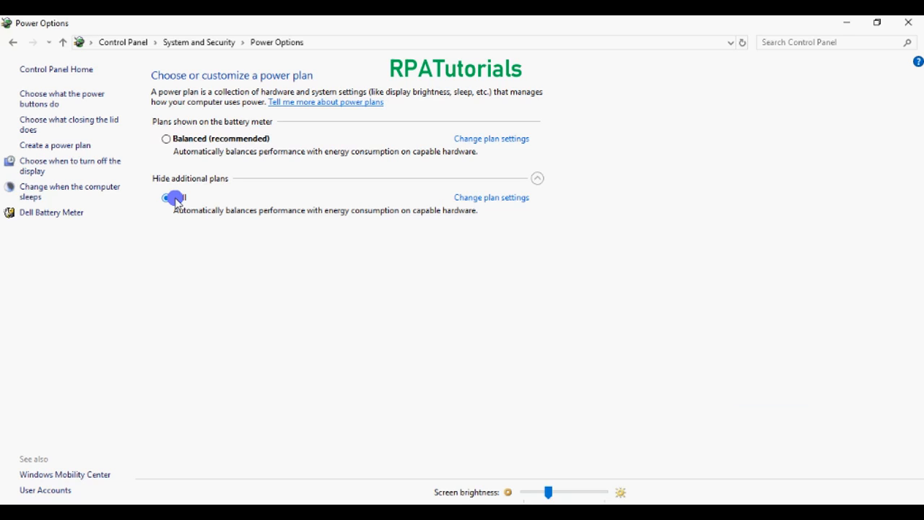
{"action": "left_click", "coordinate": [175, 199]}
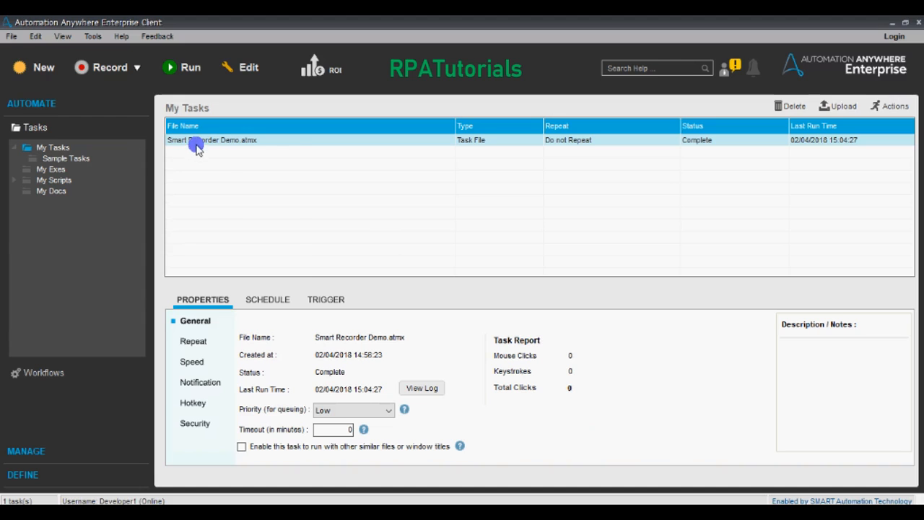
Step: Edit Smart Recorder Demo and preview the System and Security, Power Options and Dell step images
{"action": "right_click", "coordinate": [196, 146]}
{"action": "left_click", "coordinate": [209, 173]}
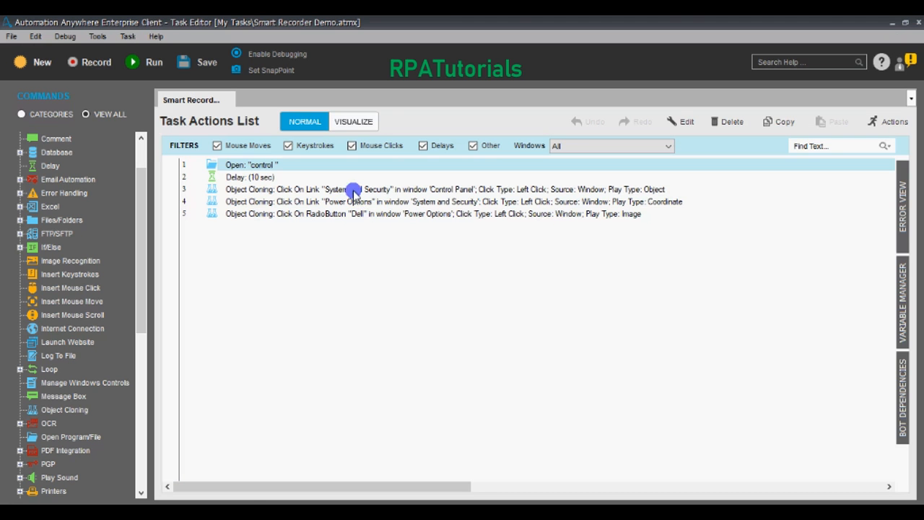
{"action": "left_click", "coordinate": [353, 190]}
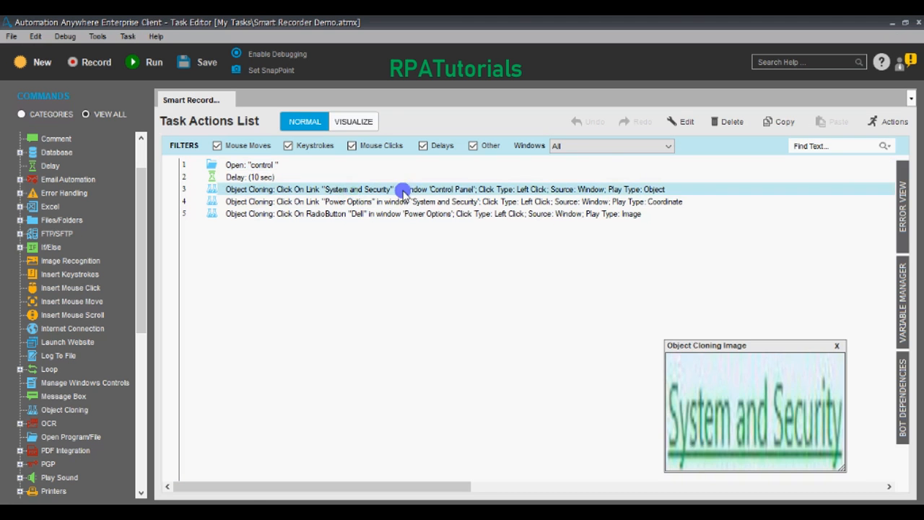
{"action": "left_click", "coordinate": [660, 202]}
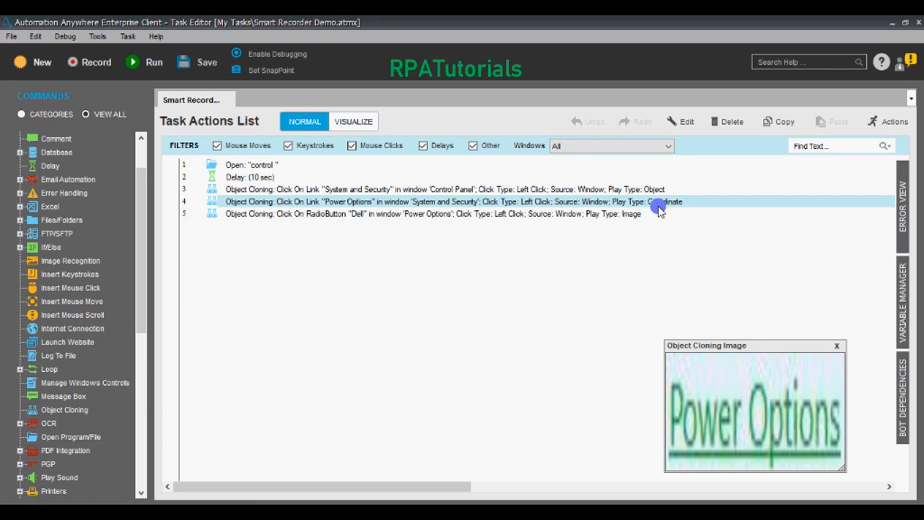
{"action": "left_click", "coordinate": [632, 215]}
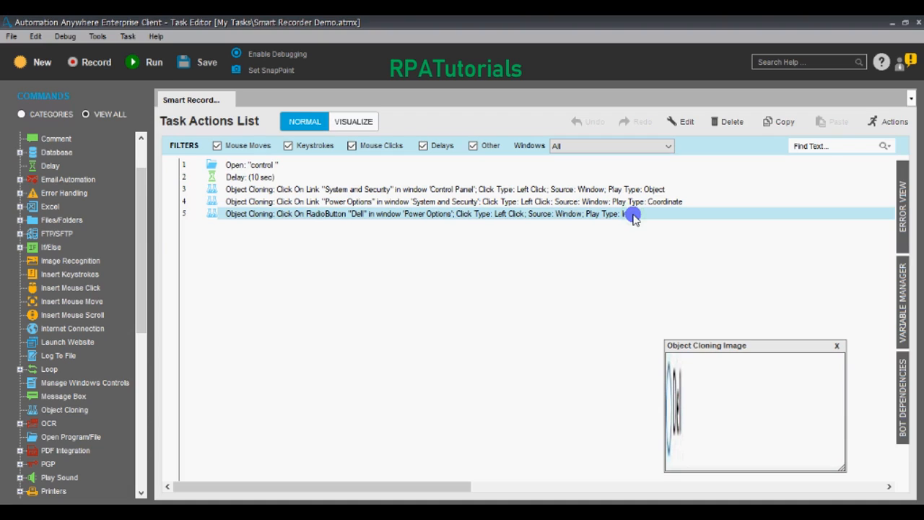